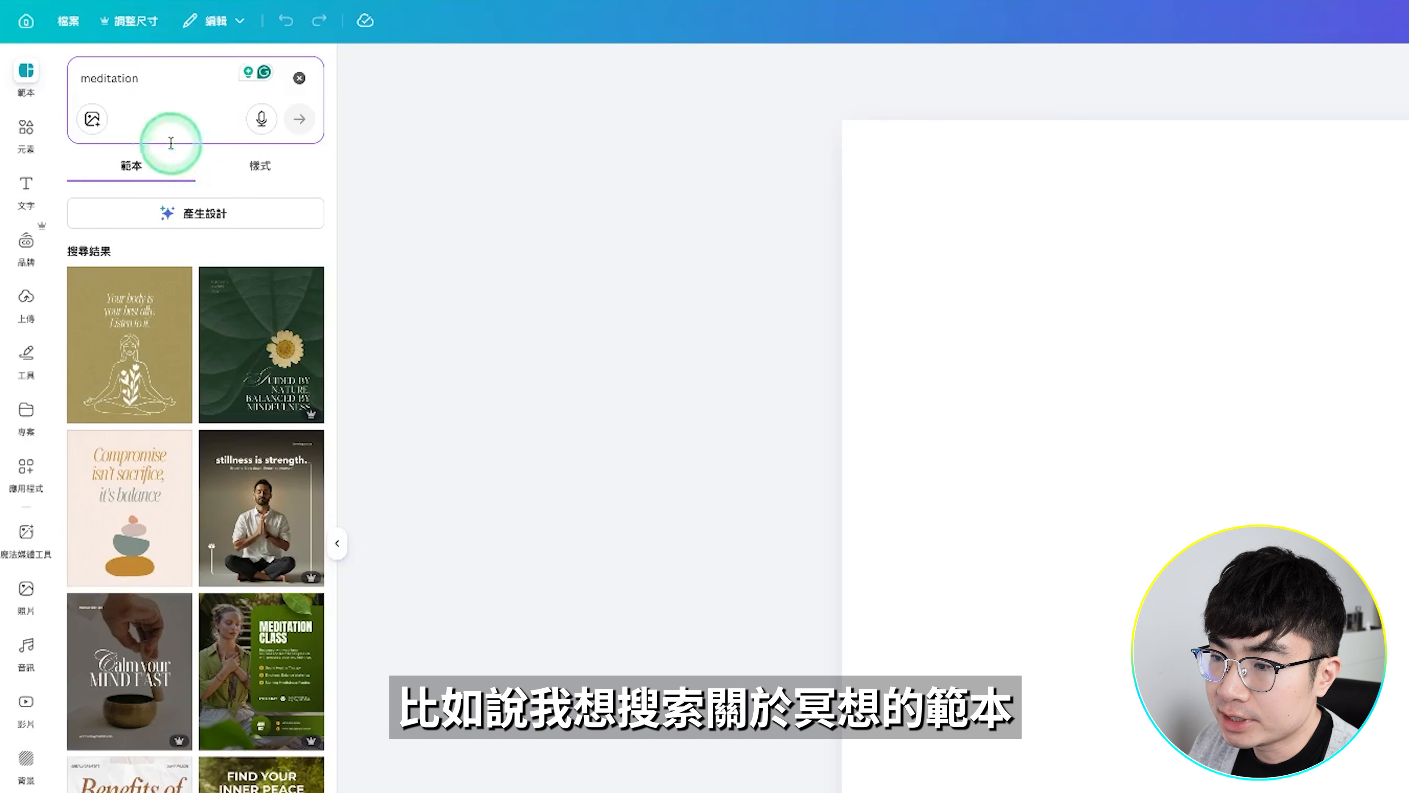
Browse the meditation templates, open Neutral Minimalist Meditation Instagram Carousel Post and apply its "Calm your MIND FAST" cover page
scroll(244, 376, down, 3)
scroll(244, 375, down, 10)
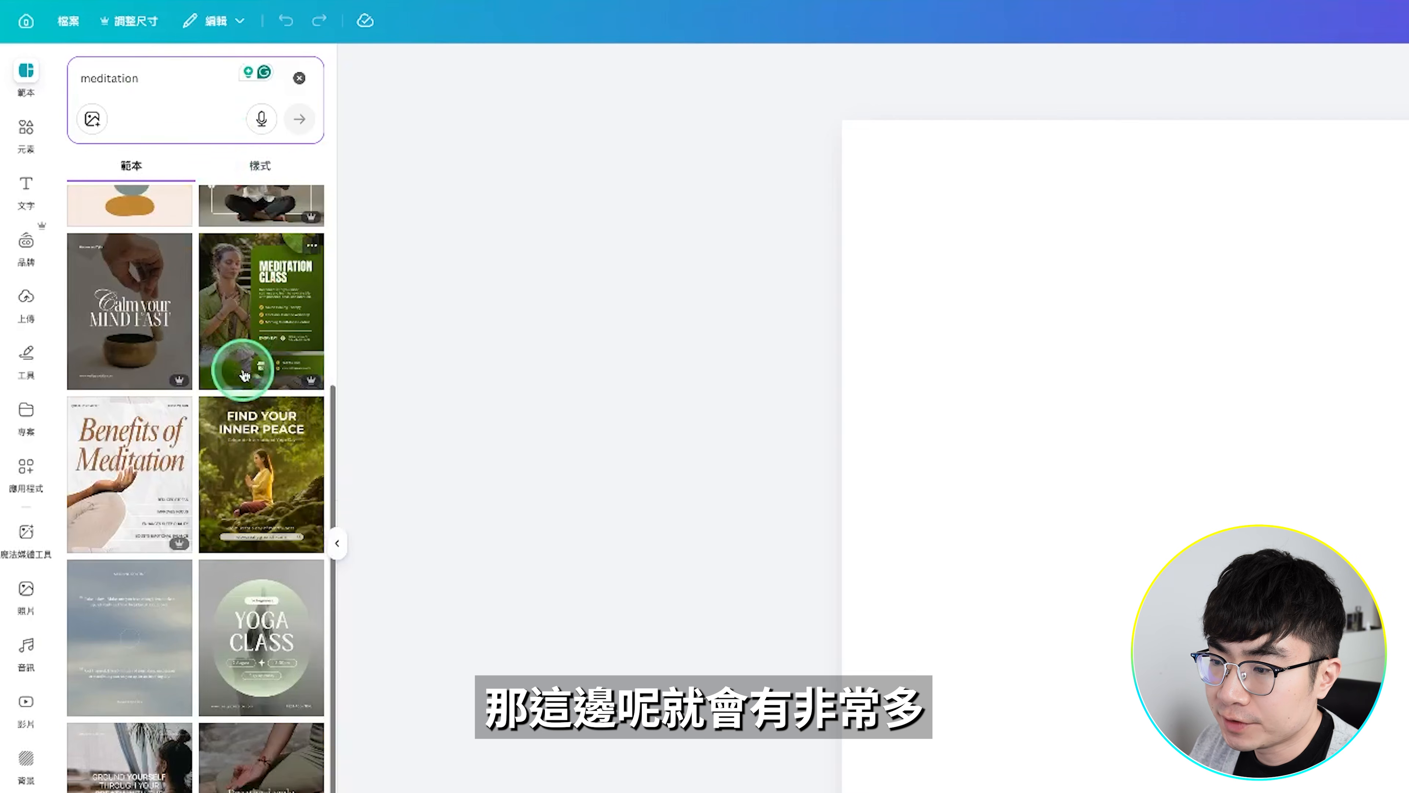
scroll(244, 375, down, 5)
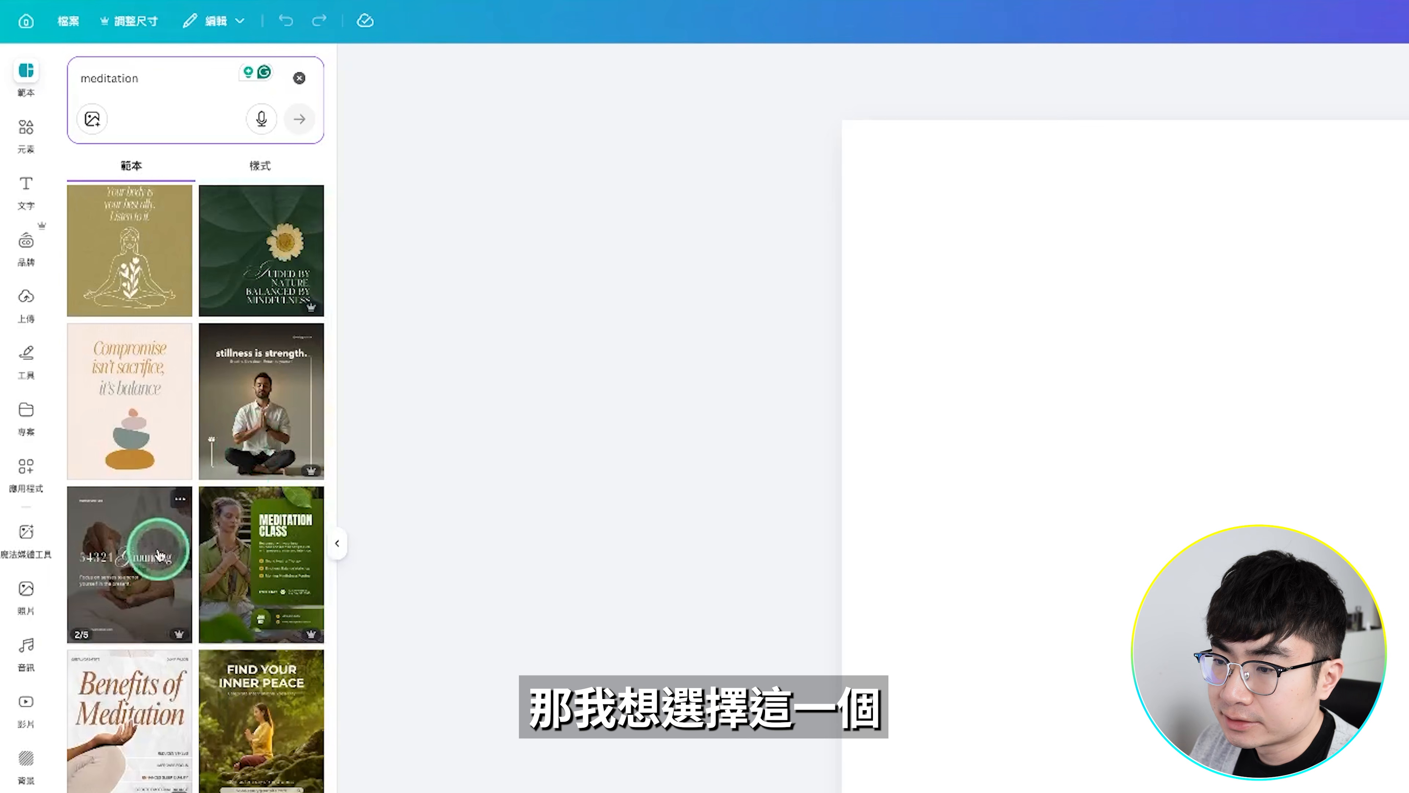
click(124, 572)
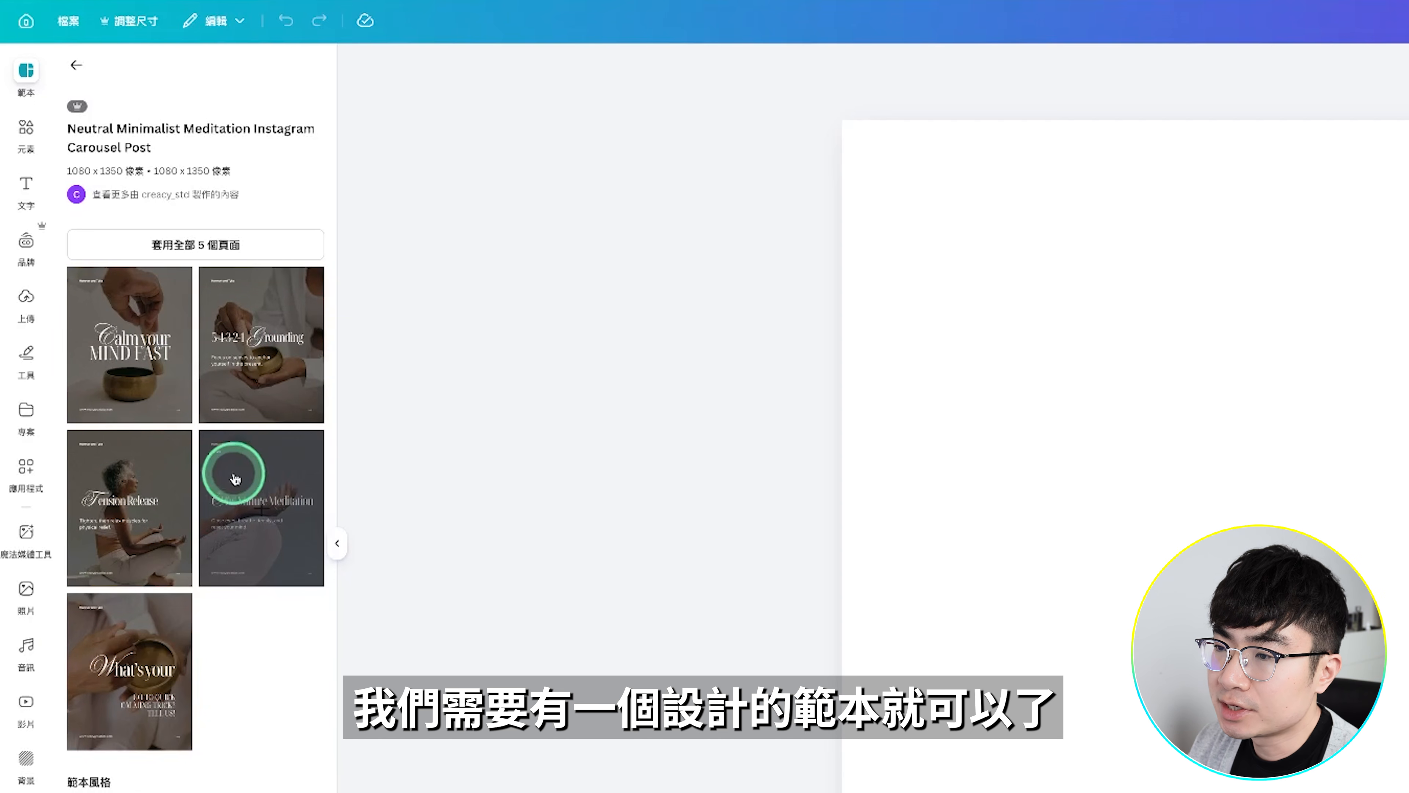
click(161, 348)
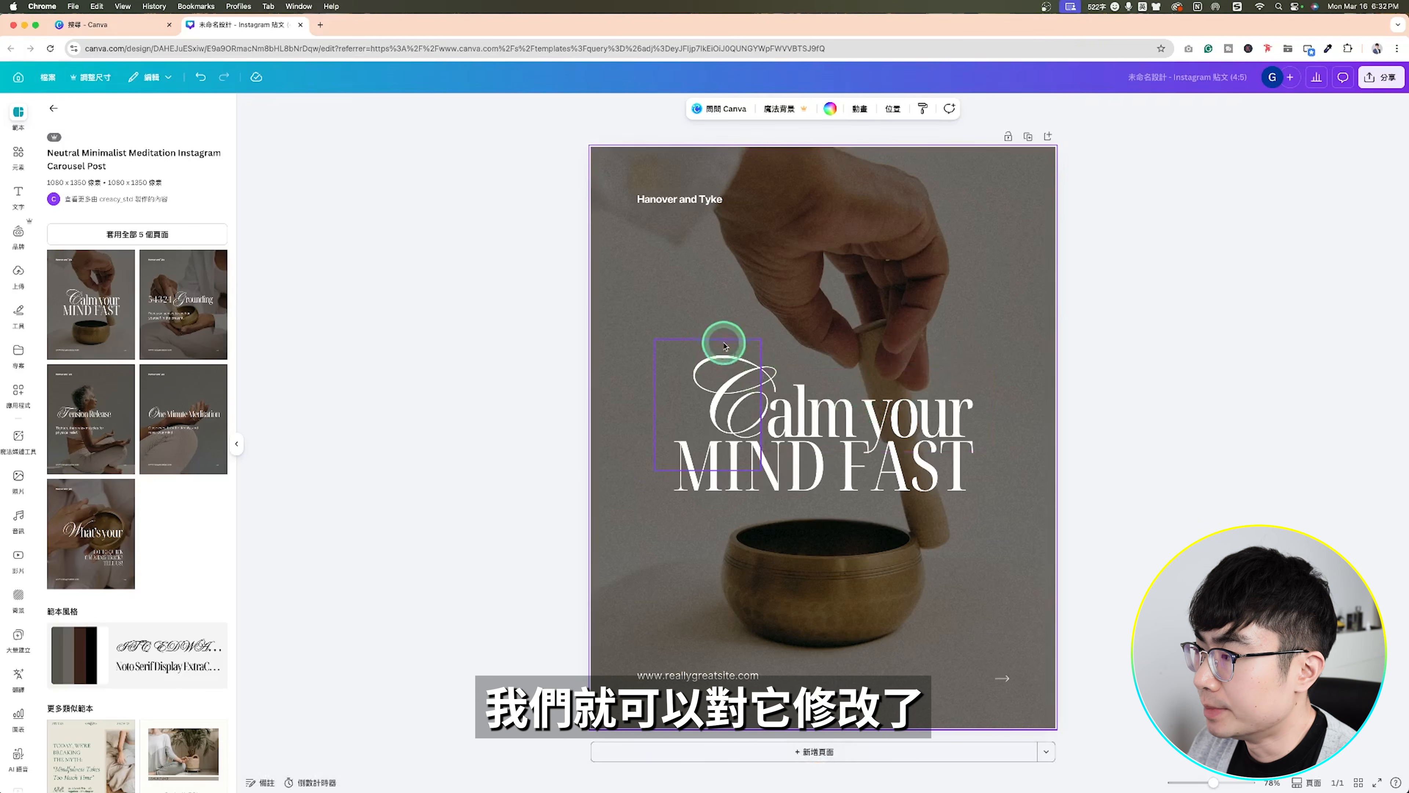
Delete the "Hanover and Tyke" text and the decorative script letter C from the design
click(683, 199)
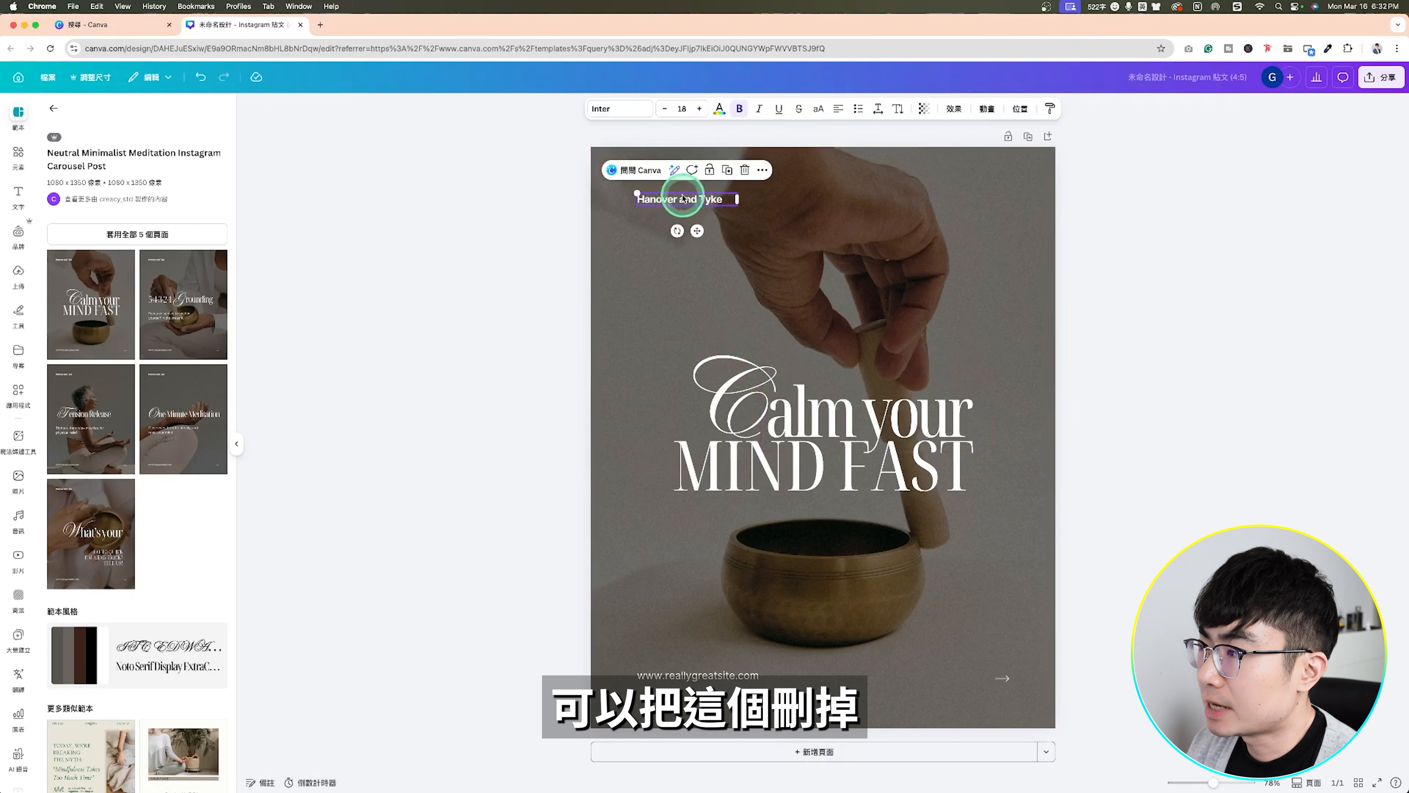
key(Delete)
click(795, 293)
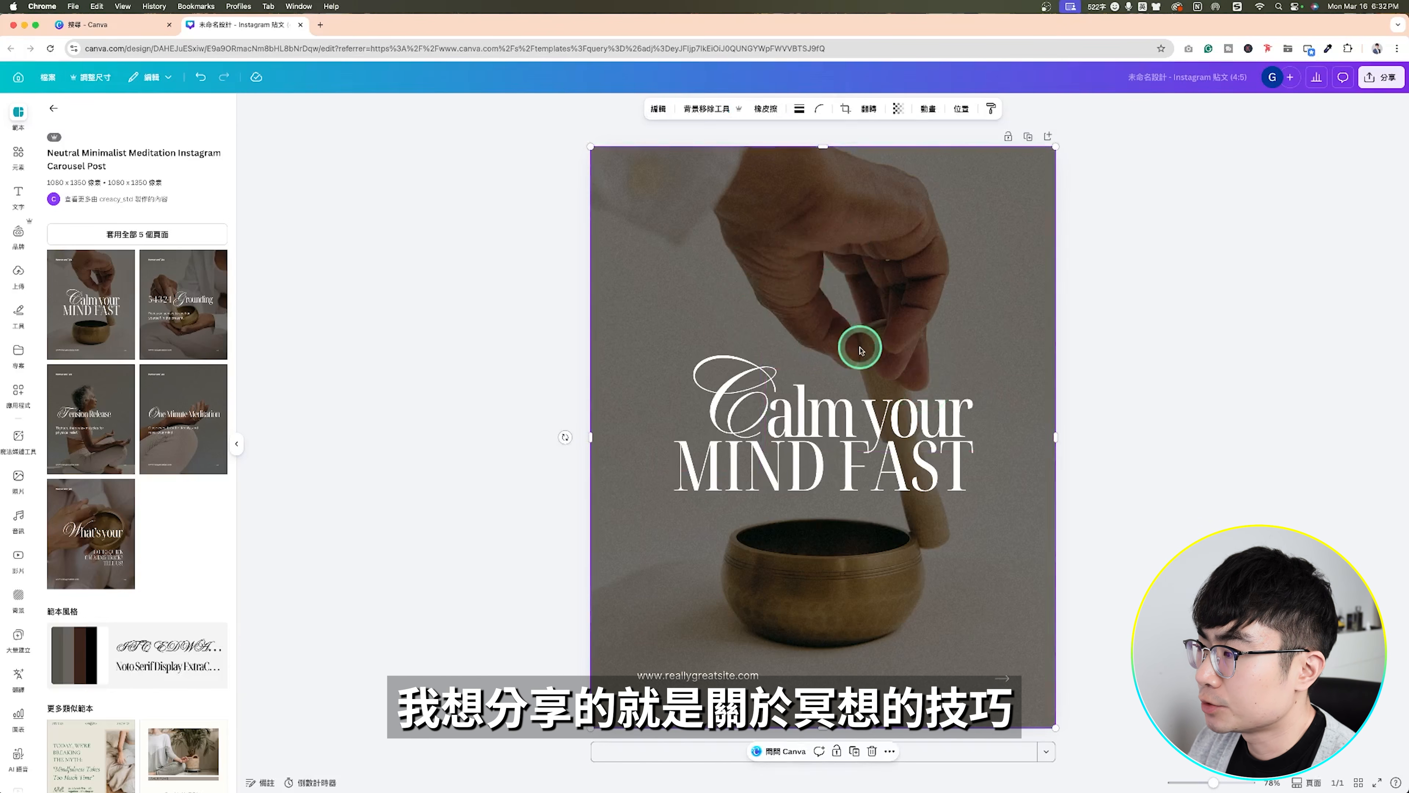
click(741, 388)
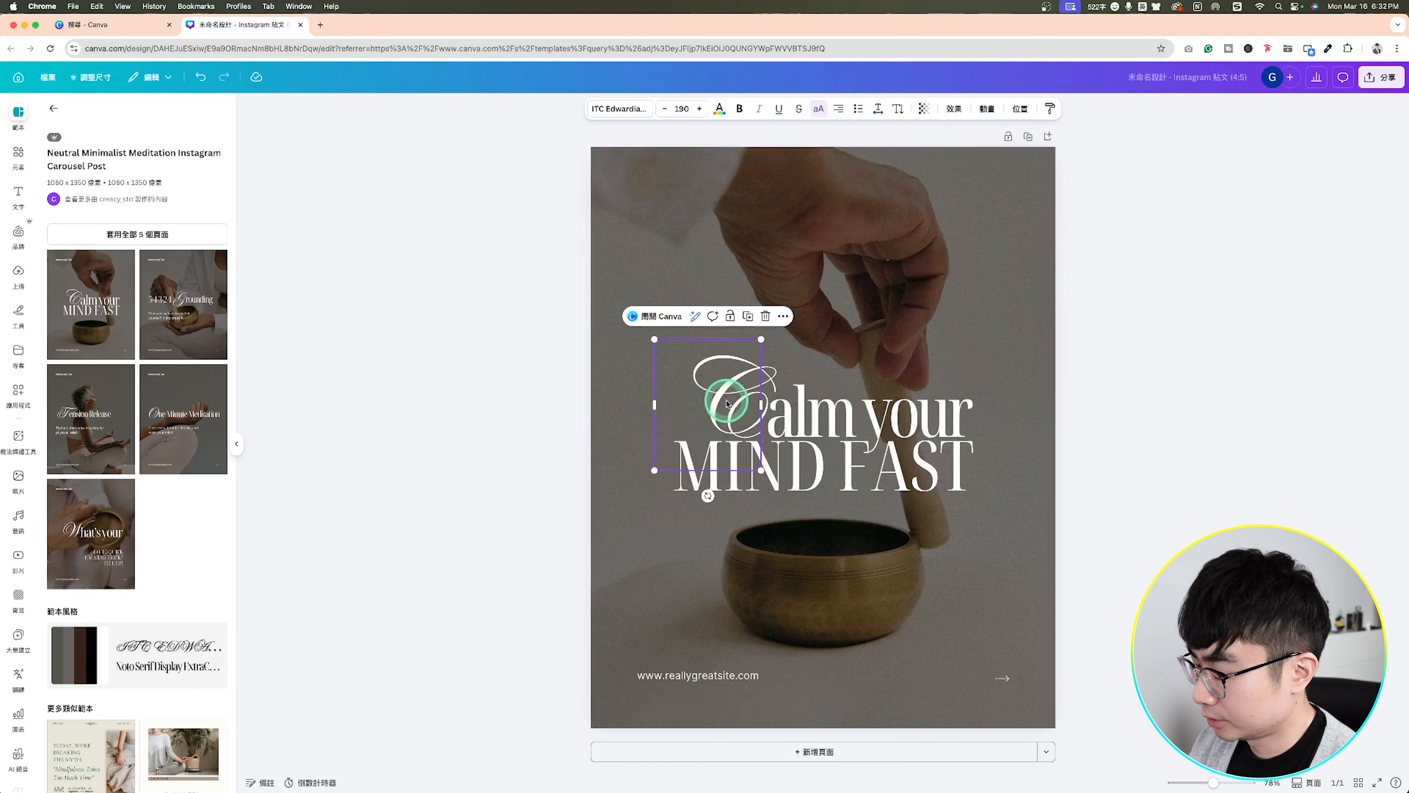
key(BackSpace)
Replace the two title lines with "Tip" in Inter and "冥想技巧" in Noto Sans T Chinese, centred above the bowl
drag(853, 412, 797, 354)
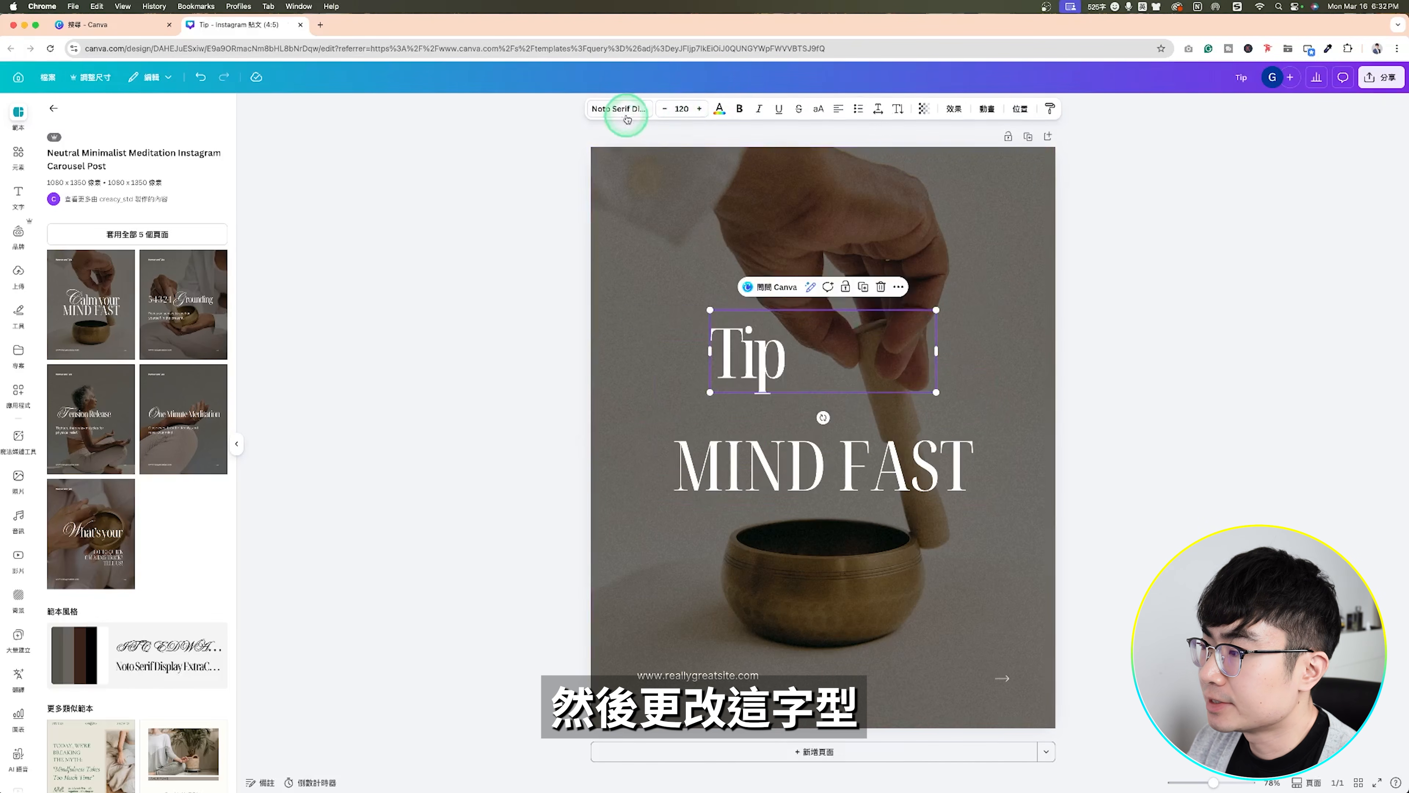
click(630, 111)
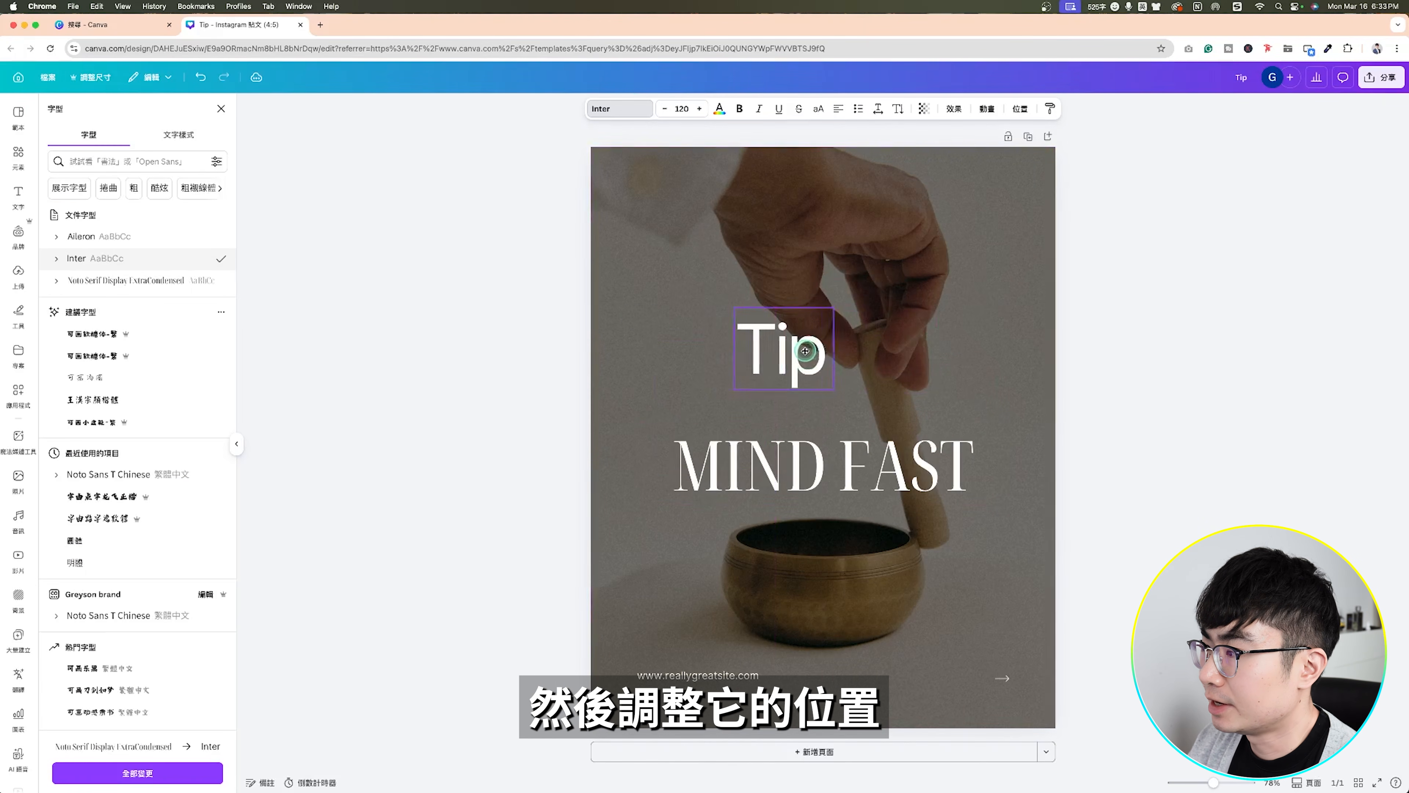
drag(788, 349, 820, 319)
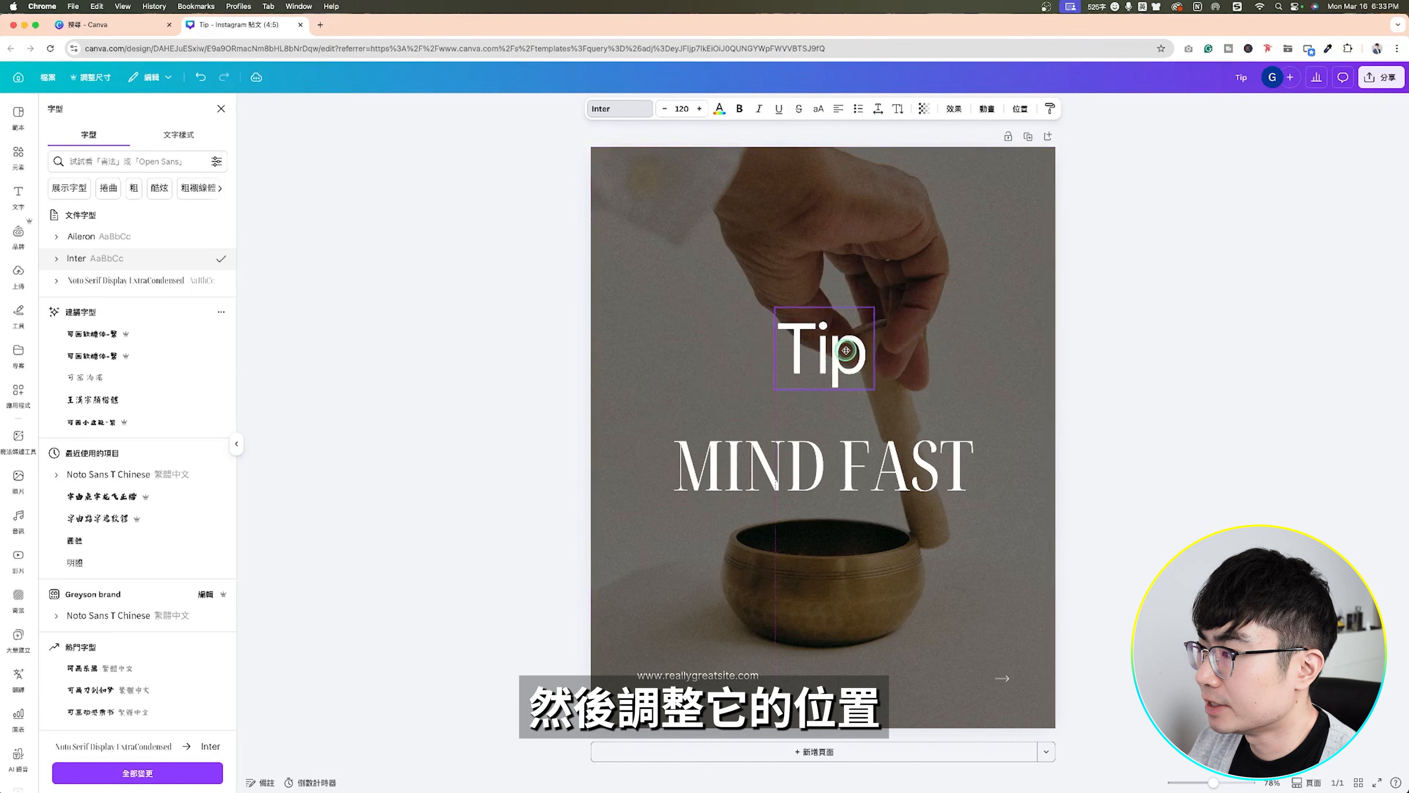
click(848, 439)
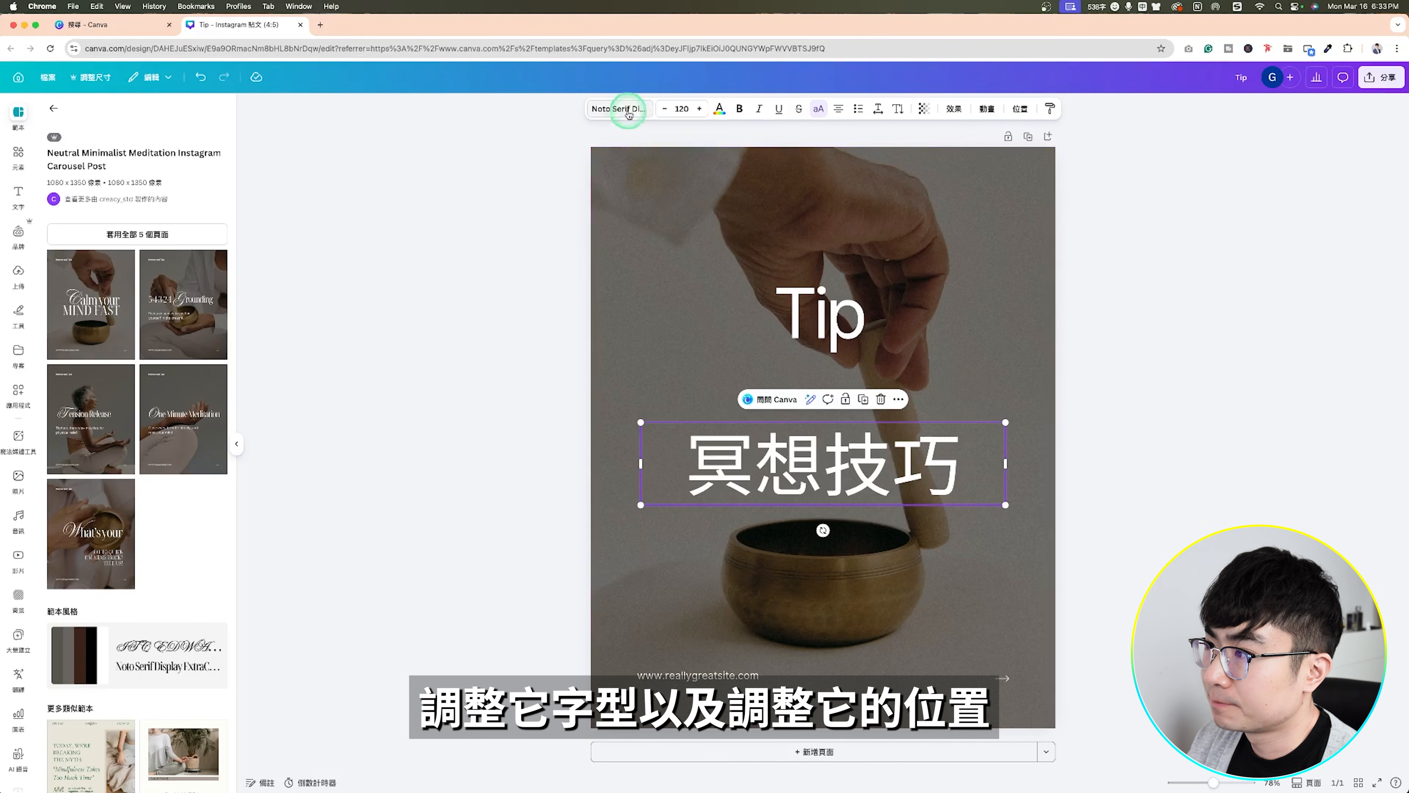
drag(825, 464, 825, 438)
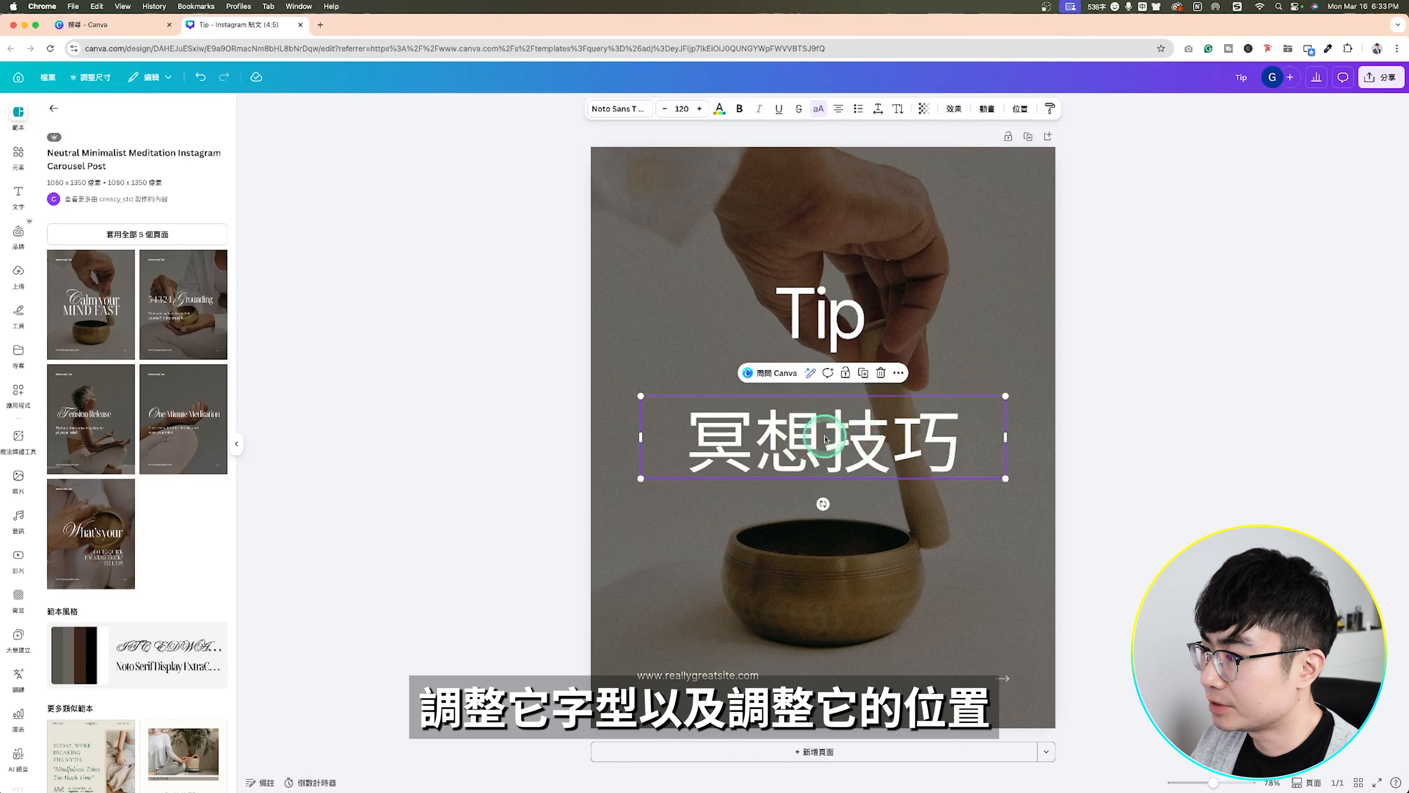
Move the website text to the bottom centre of the page and replace it with the brand name
click(715, 672)
drag(715, 673, 832, 711)
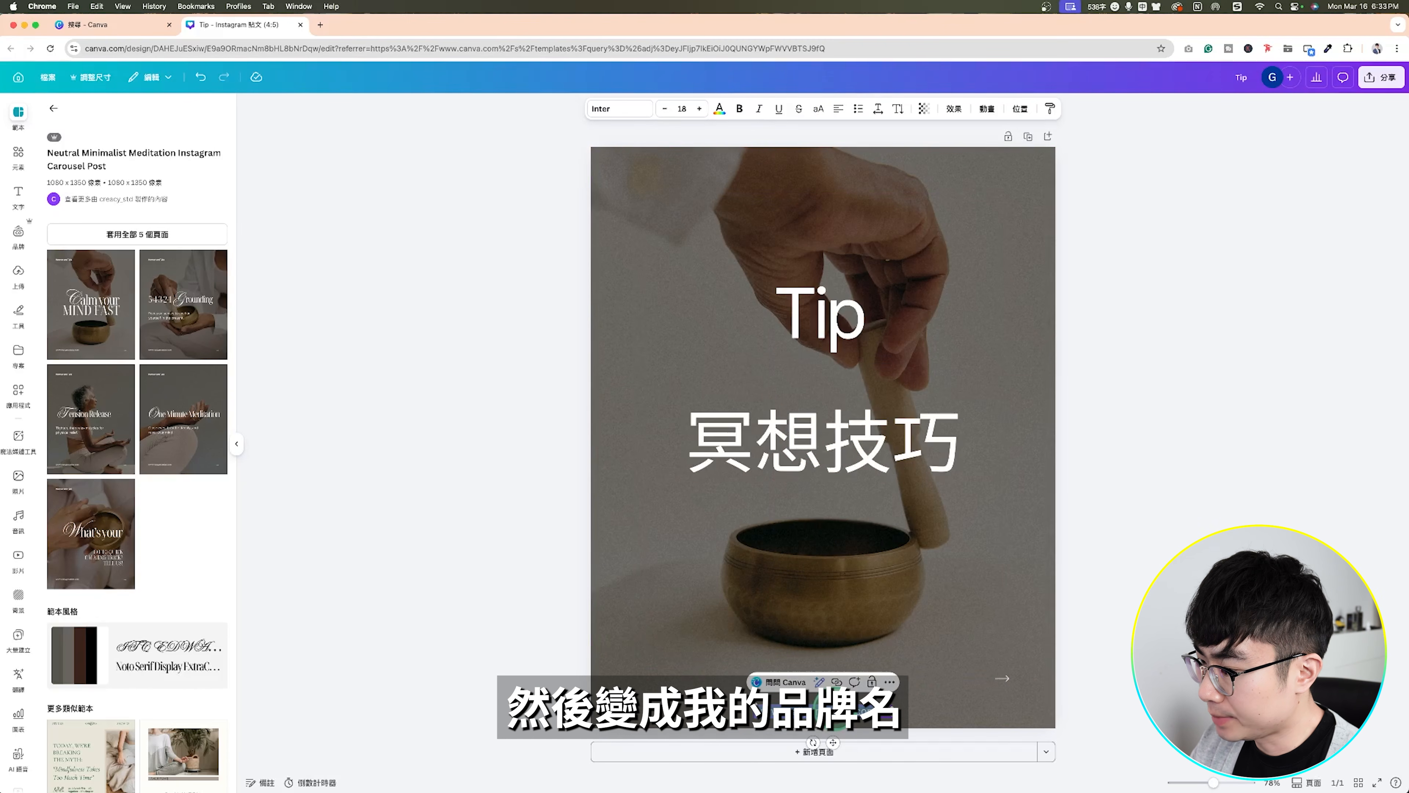
click(1015, 368)
drag(1016, 437, 959, 431)
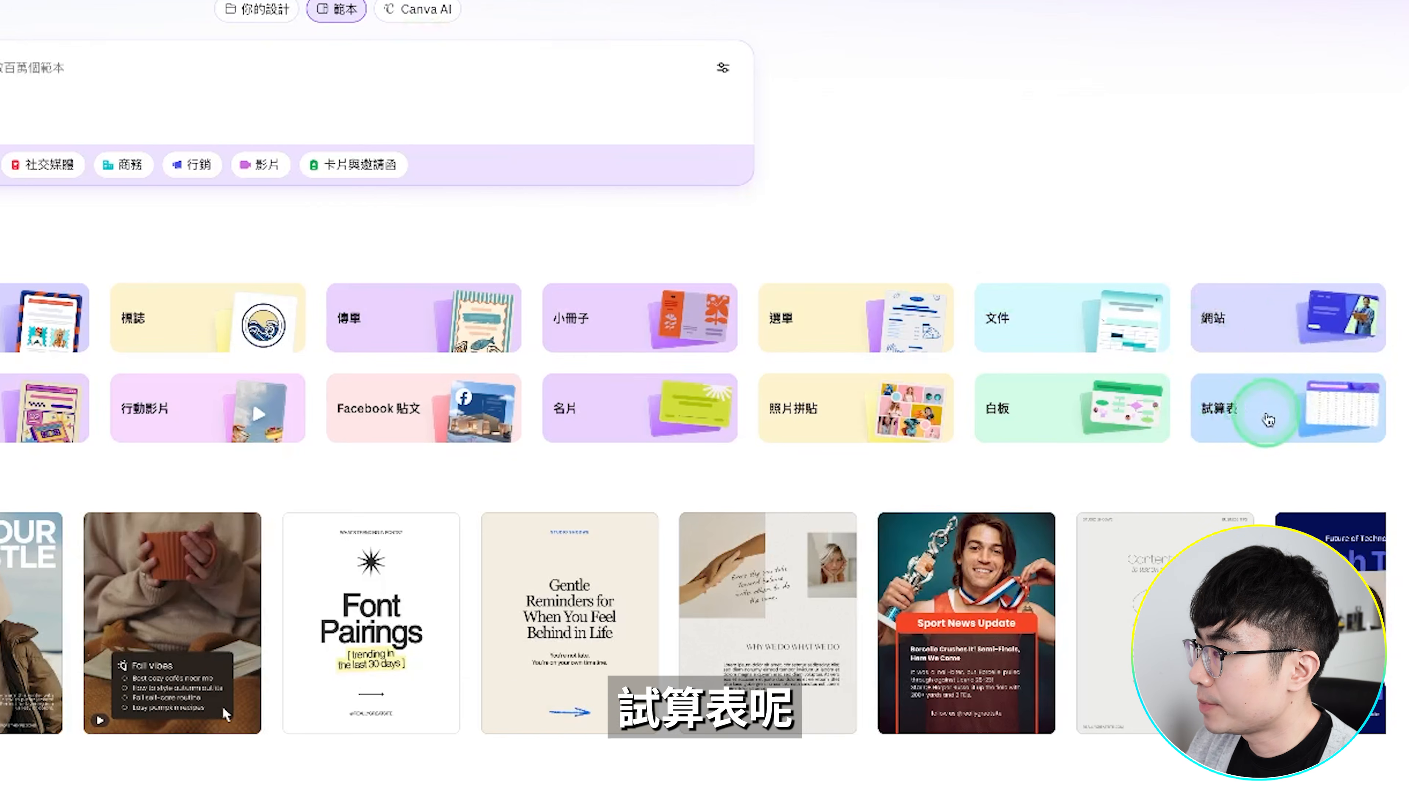
Create a blank spreadsheet from the spreadsheet (試算表) template category
click(1259, 424)
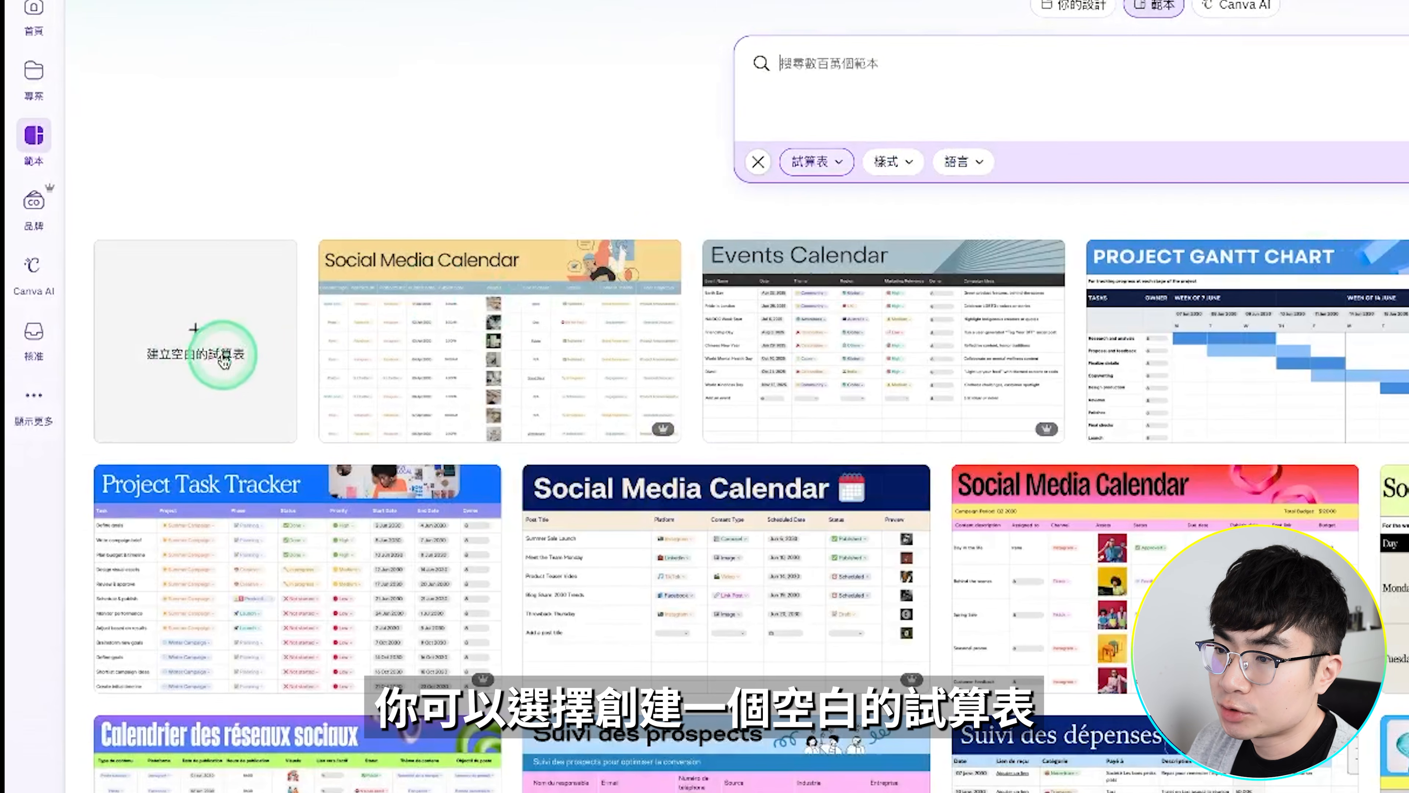
click(235, 360)
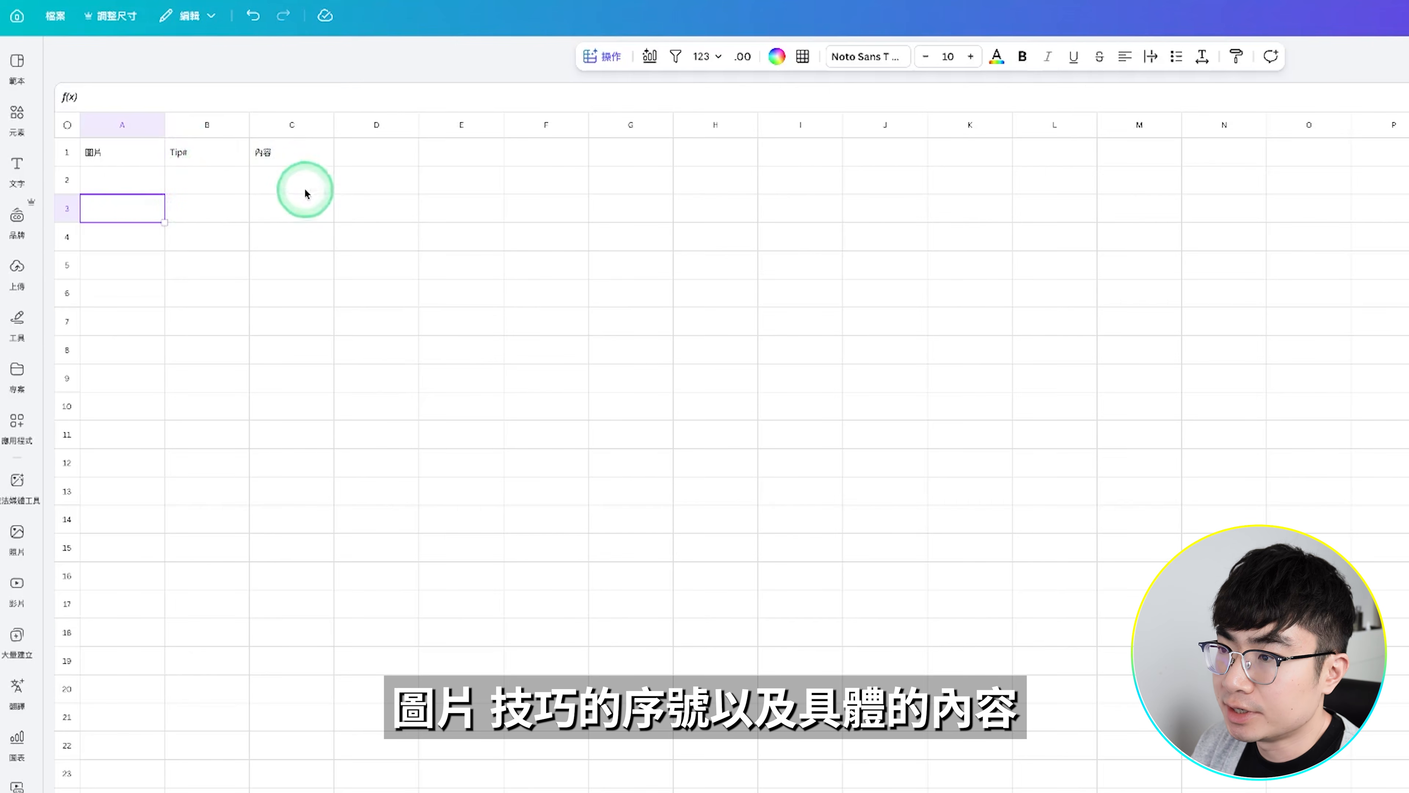
Place the first uploaded bowl image in cell A2 under 圖片 and enter Tip1 in cell B2 under Tip#
click(132, 177)
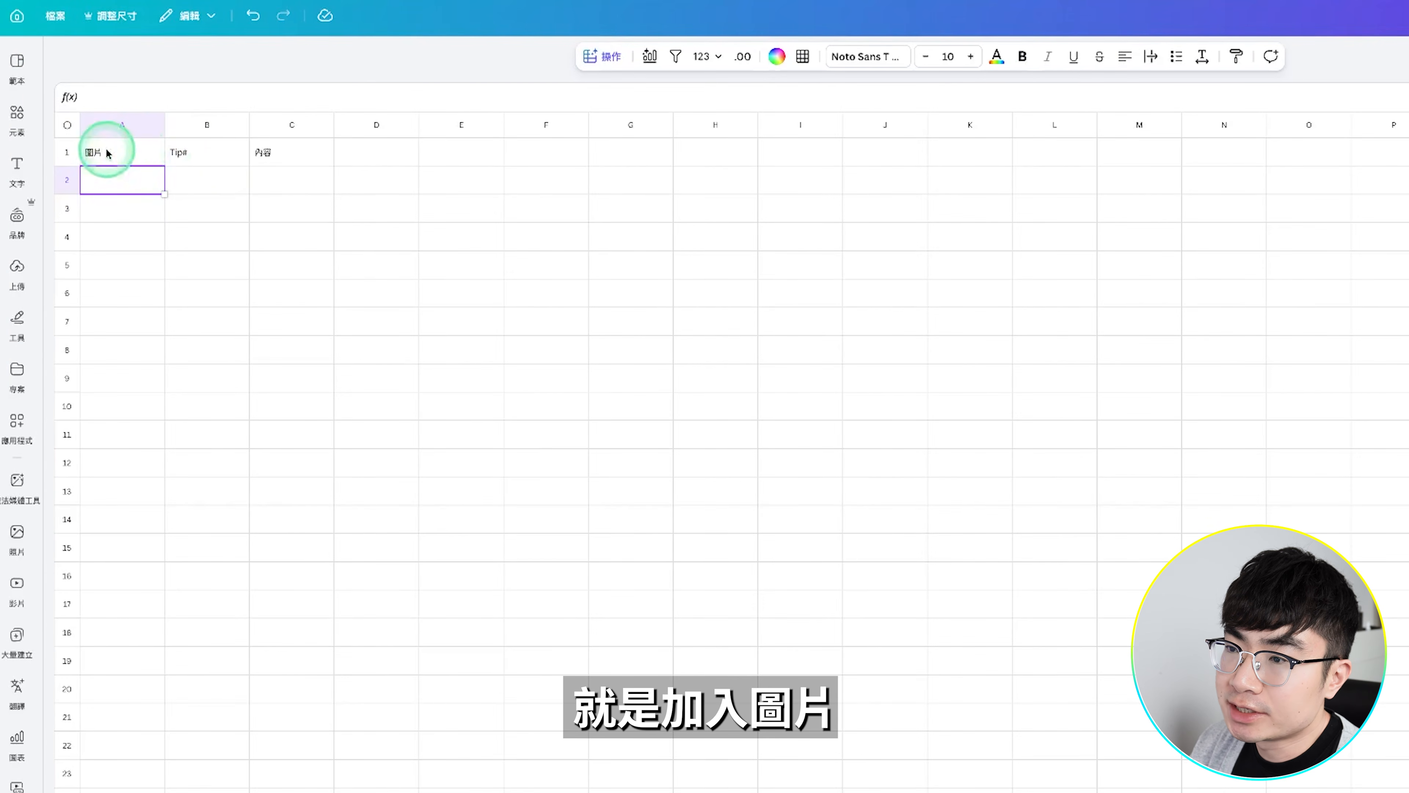
click(16, 267)
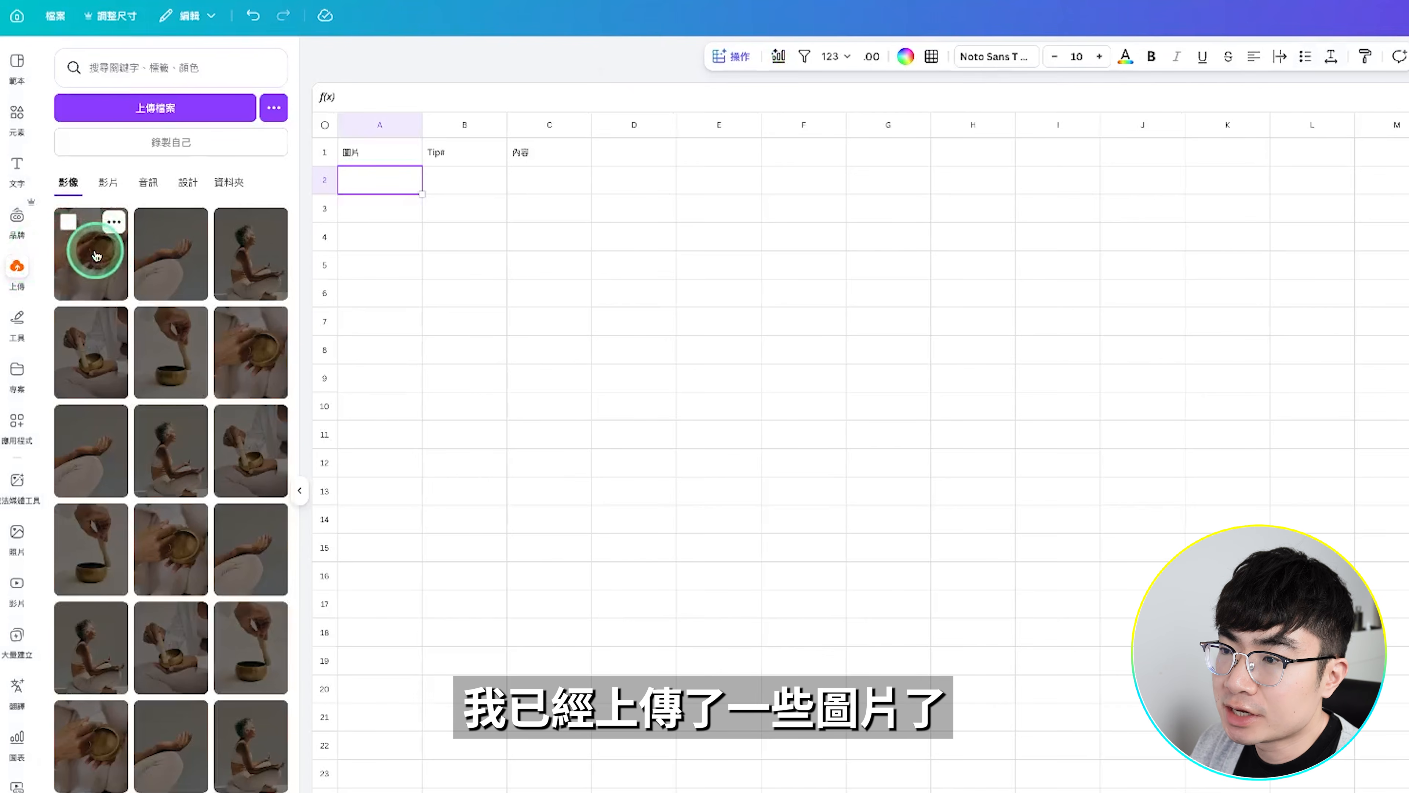
drag(93, 261, 413, 194)
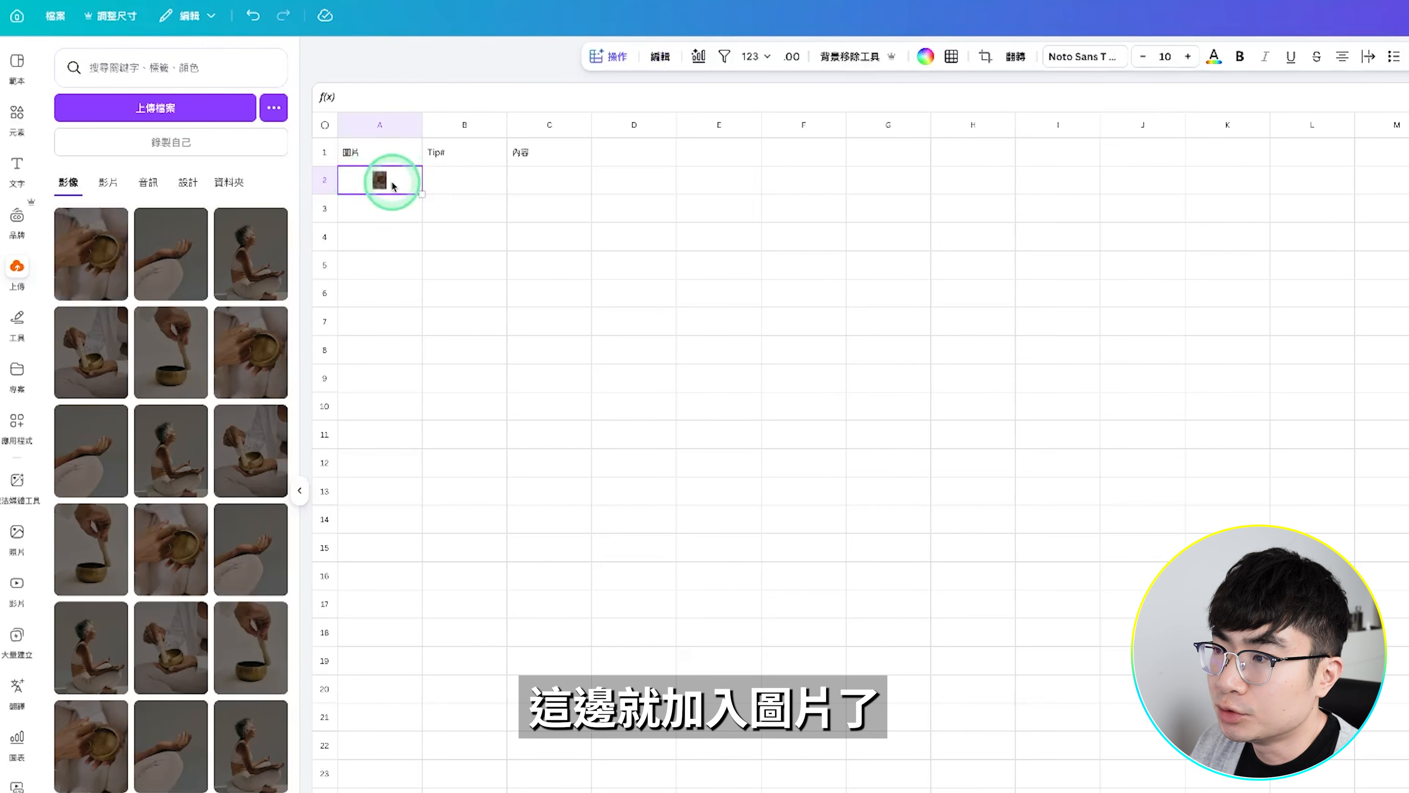
double_click(469, 180)
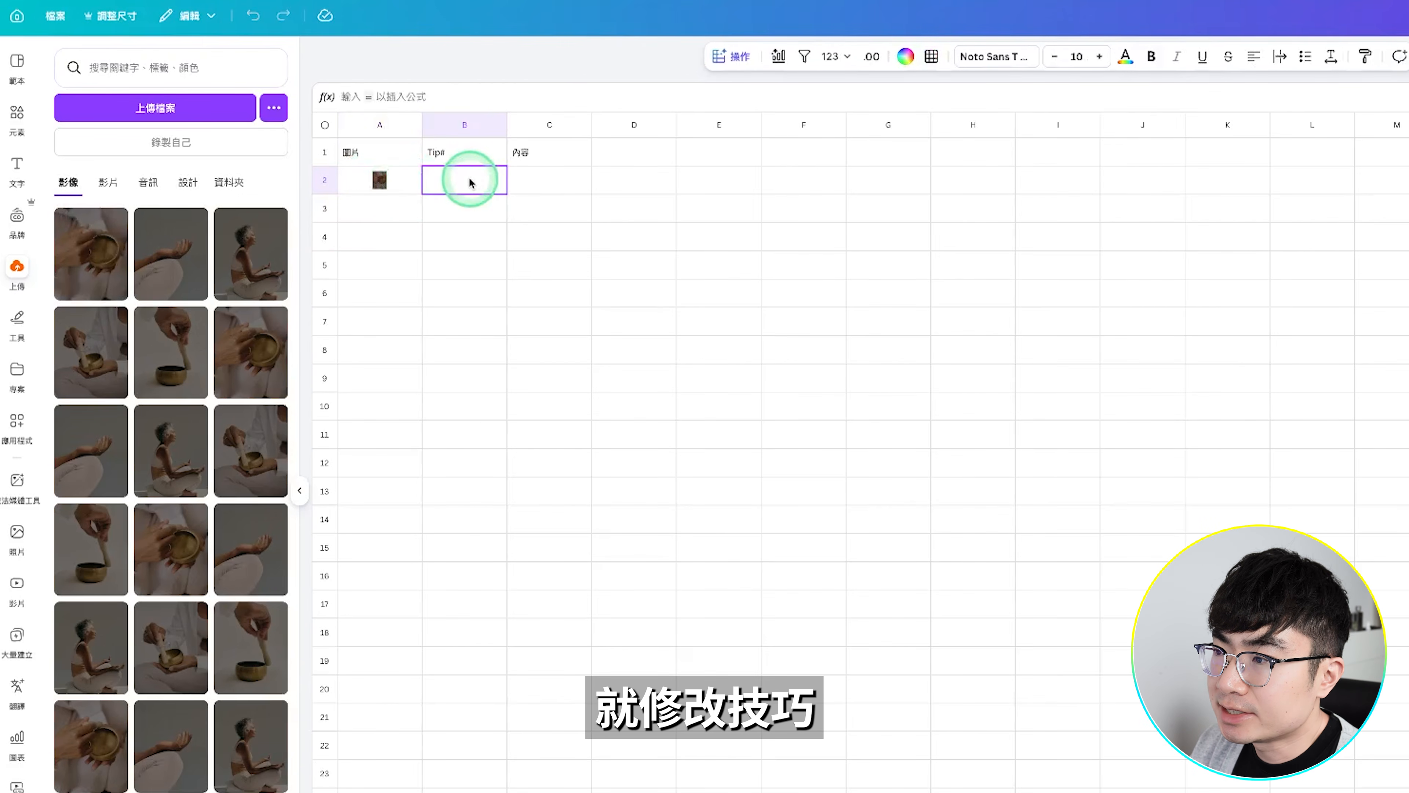
text(Tip1)
click(550, 180)
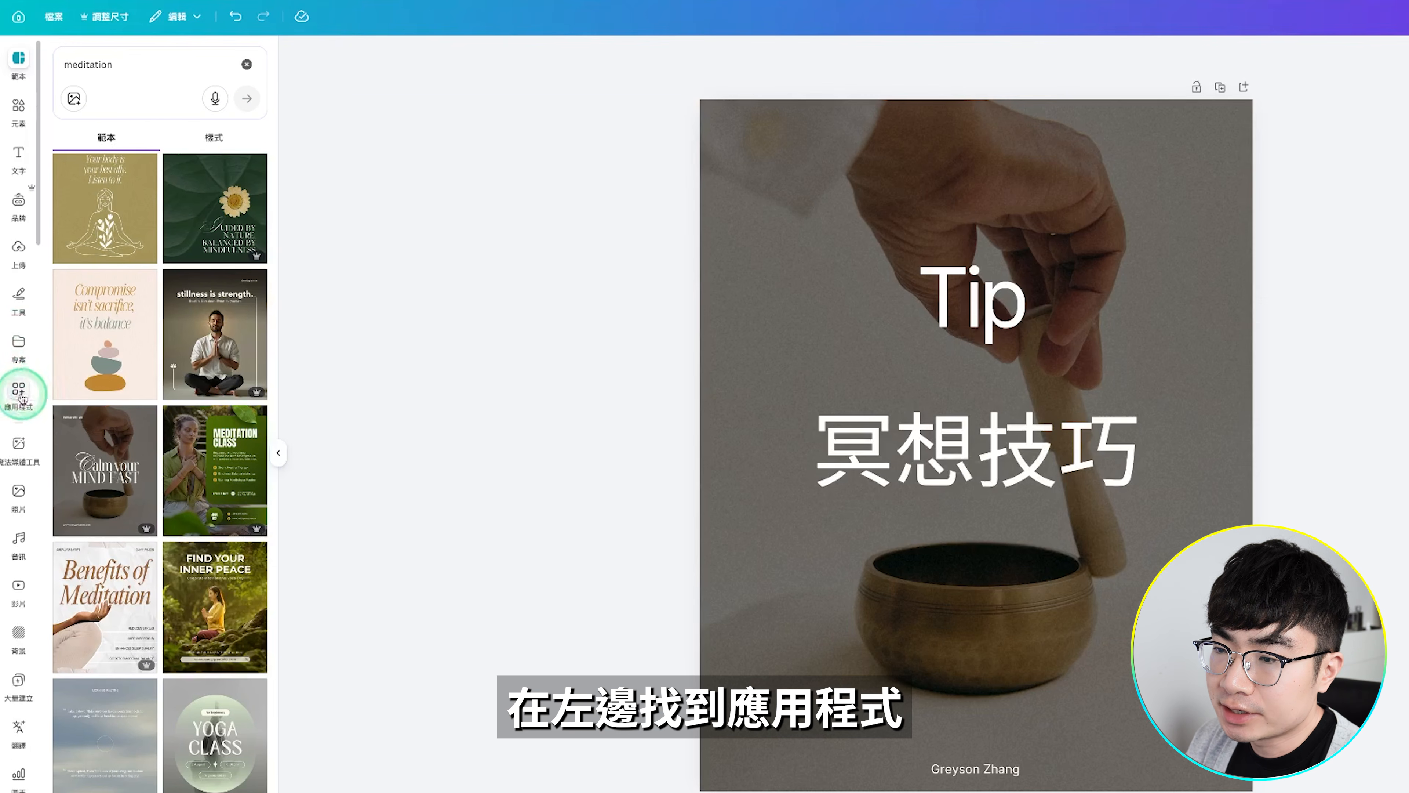
Start Bulk Create (大量建立) for the Instagram post and import the spreadsheet's data range A1:C21 as its source
click(18, 390)
click(83, 470)
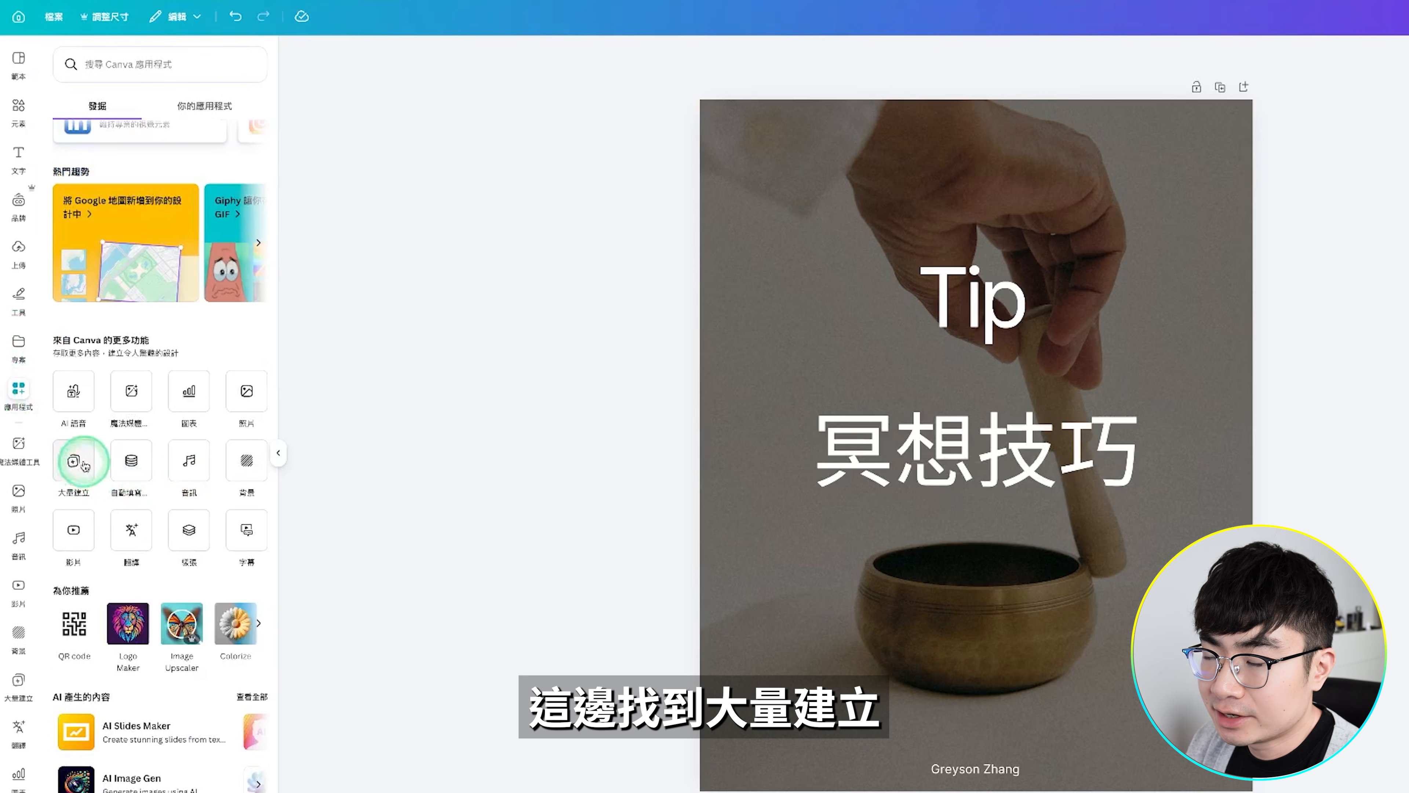
click(324, 410)
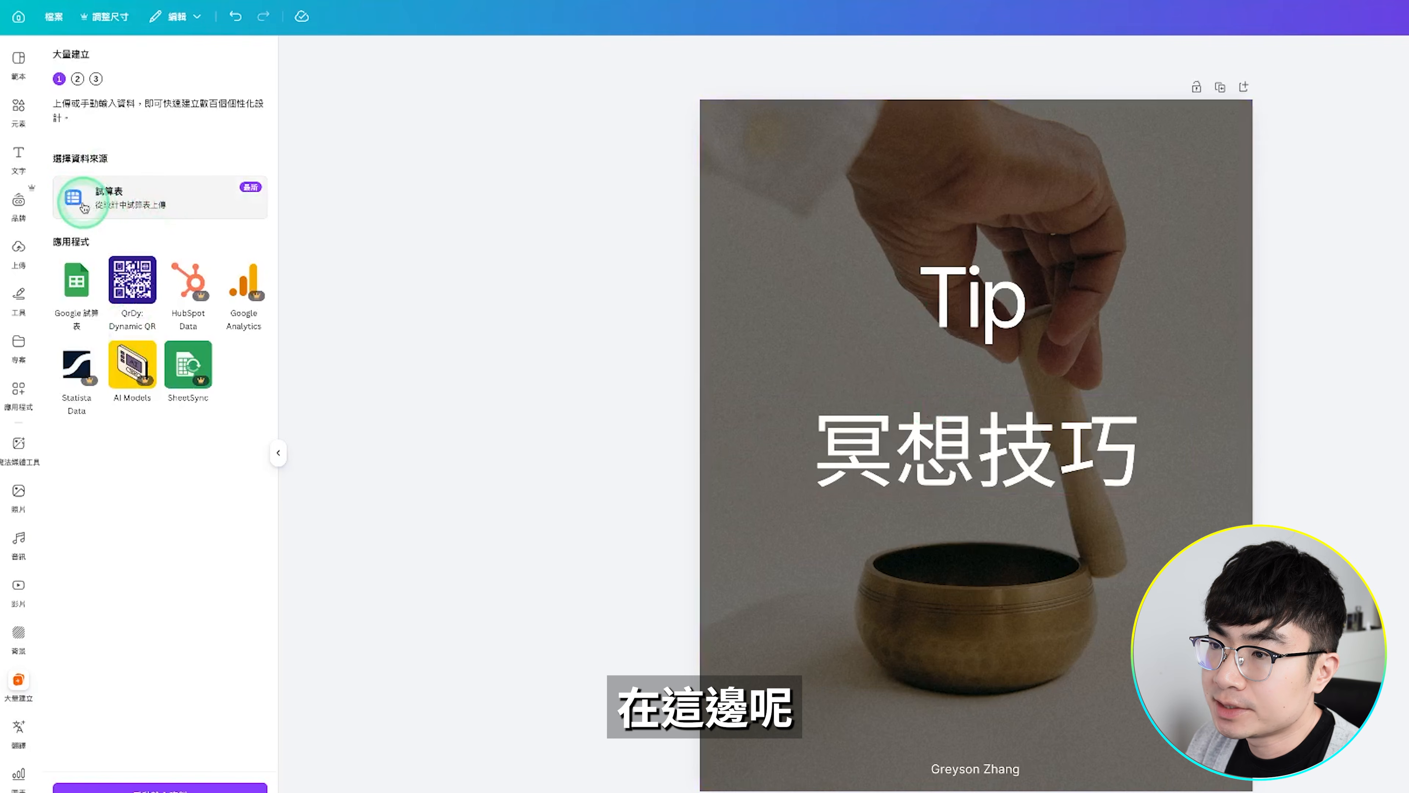
click(140, 210)
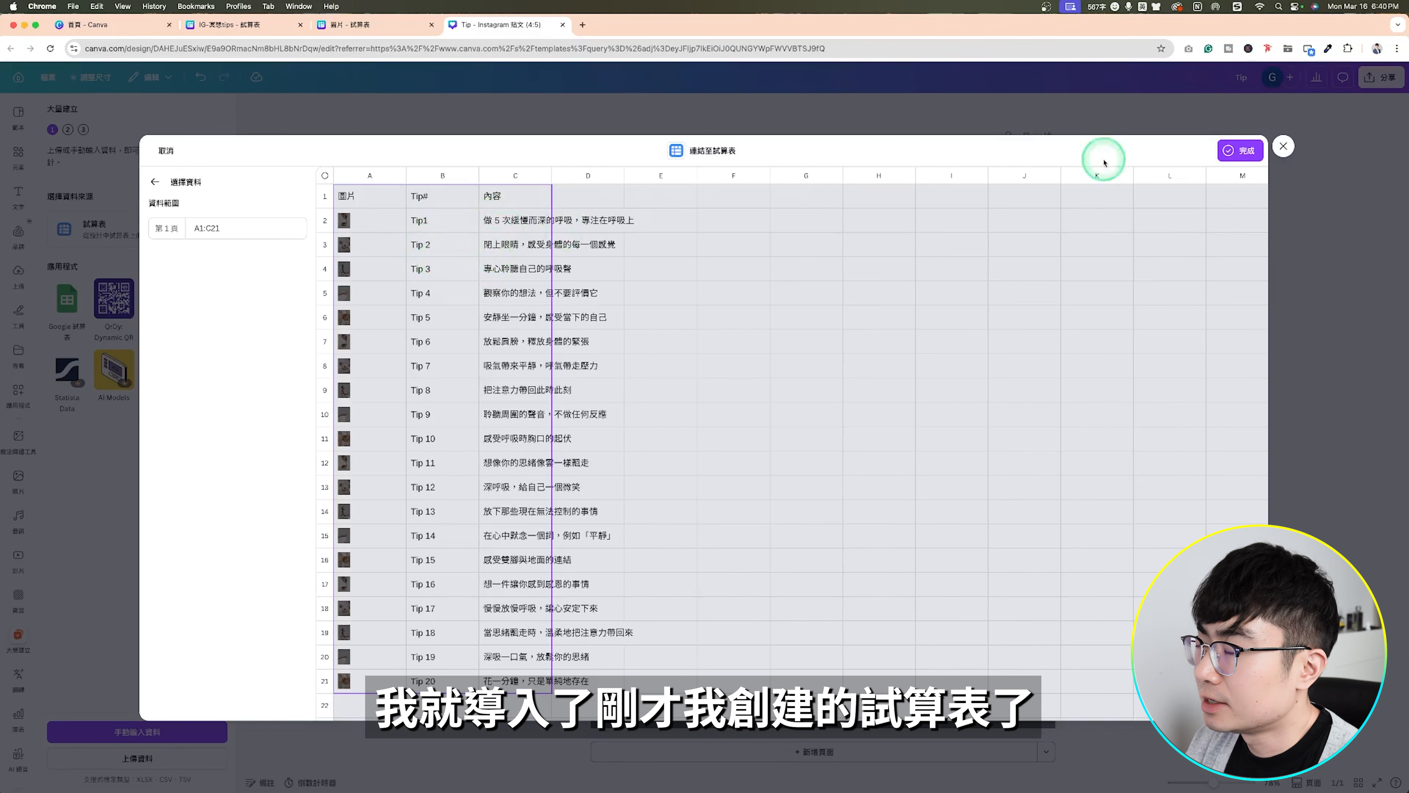
click(1237, 151)
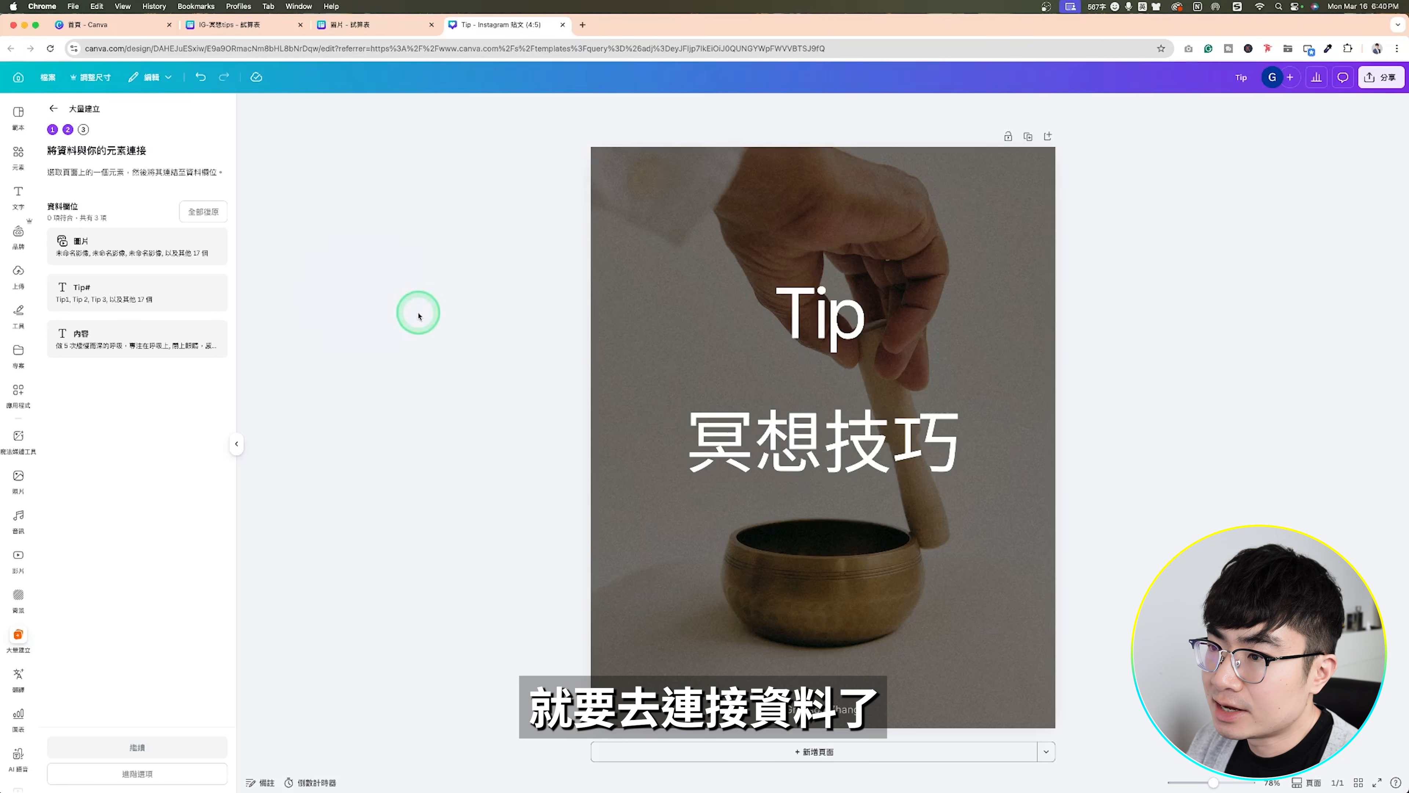
Connect the "Tip" title on the page to the Tip# data field
click(861, 331)
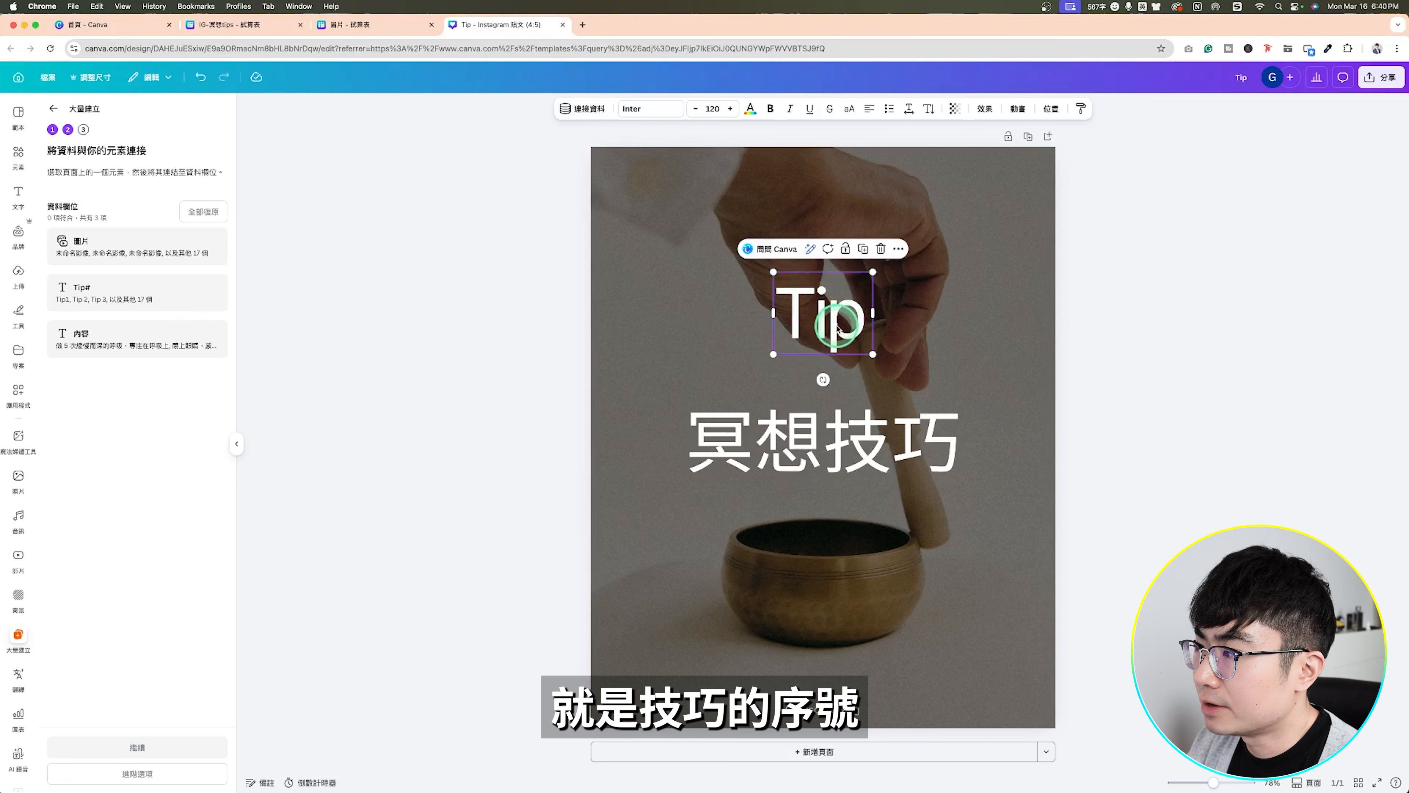
right_click(838, 329)
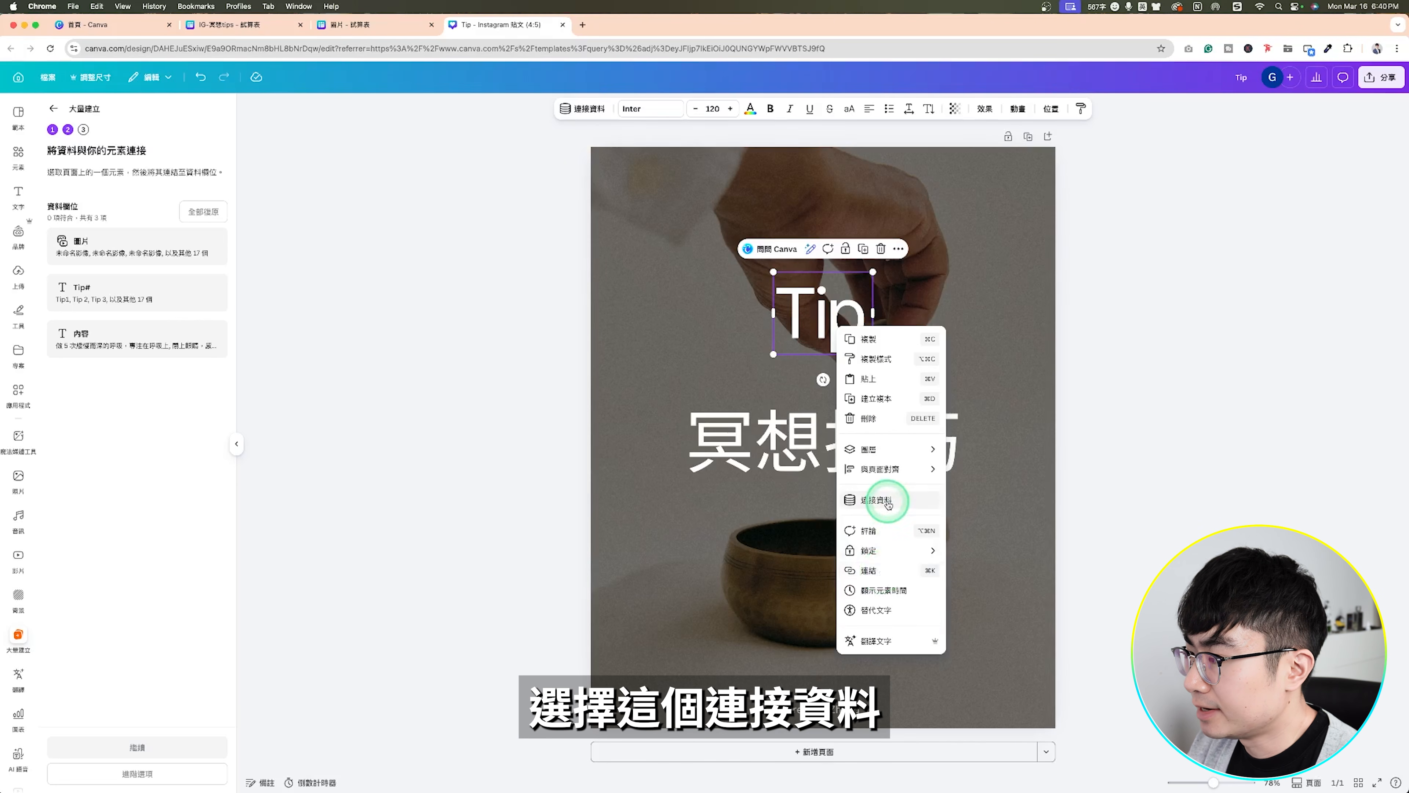
click(887, 501)
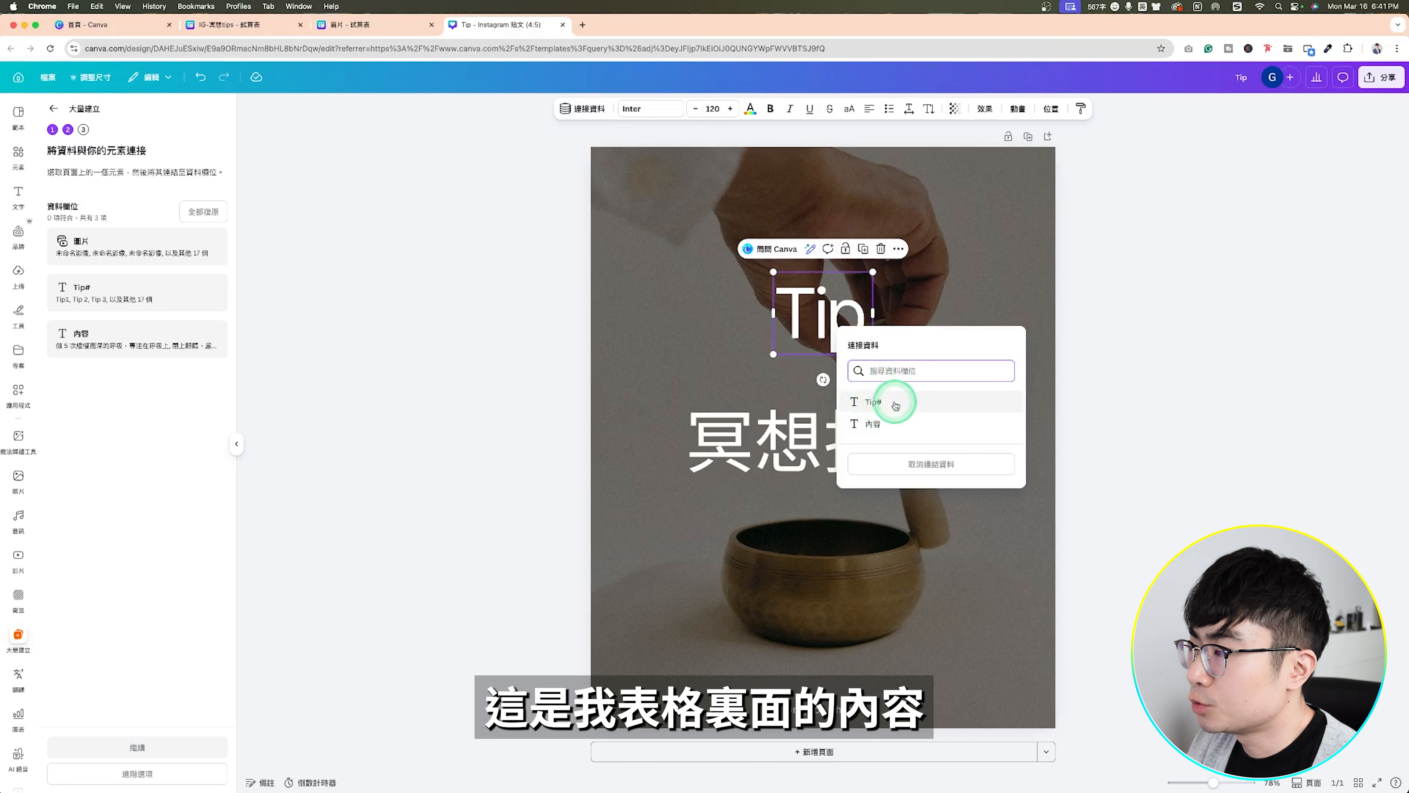
click(893, 406)
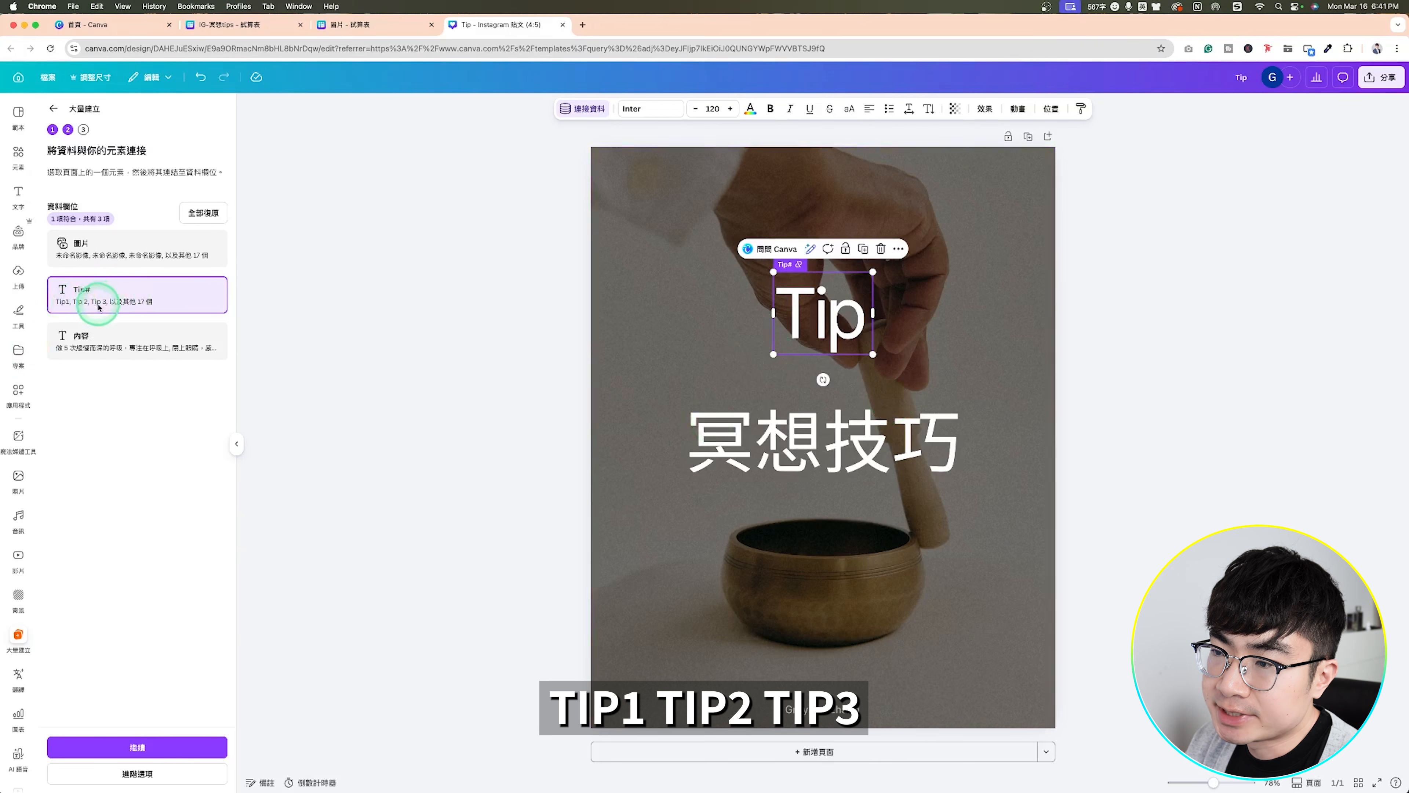
click(160, 754)
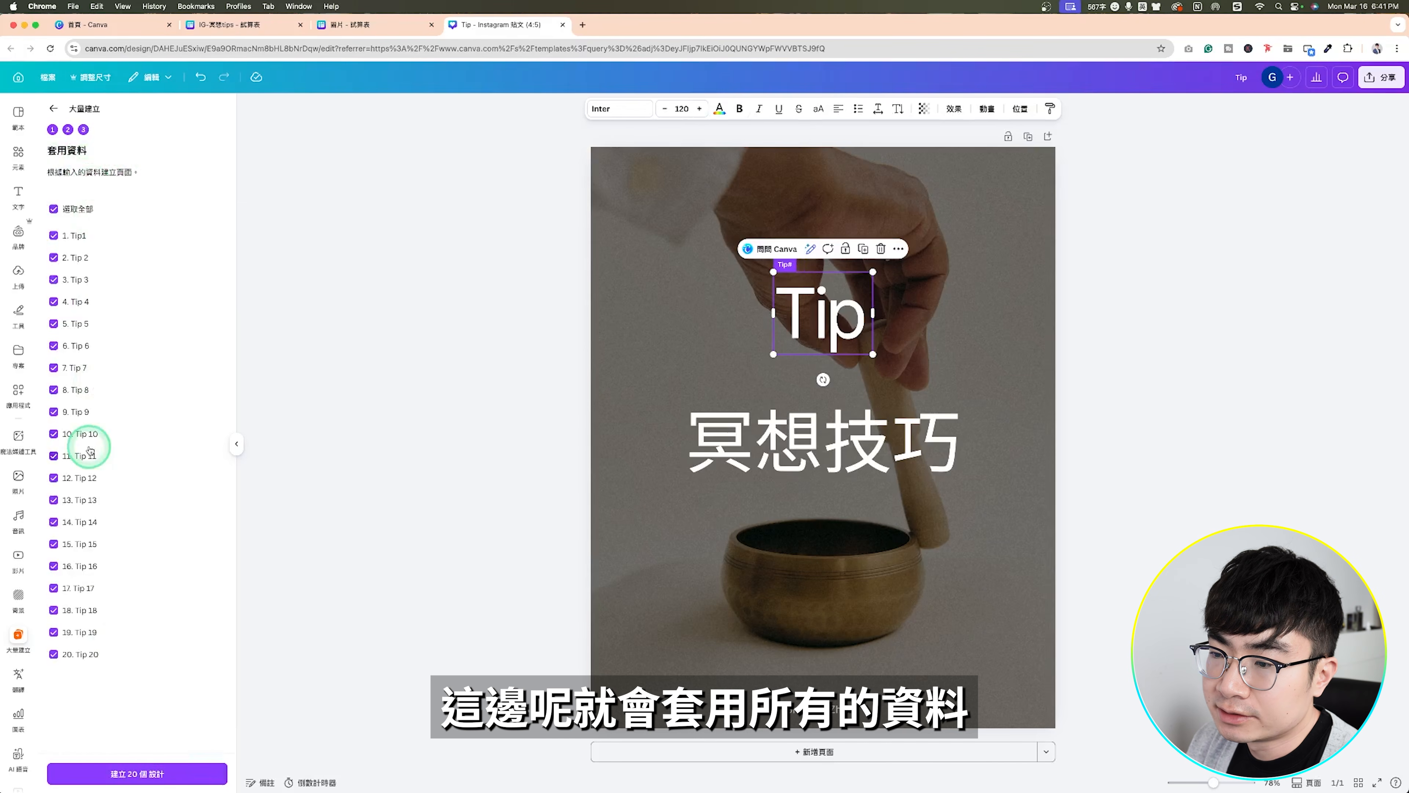
Shrink the 冥想技巧 text to about font size 56.8 and place it centred just below the Tip title
click(820, 434)
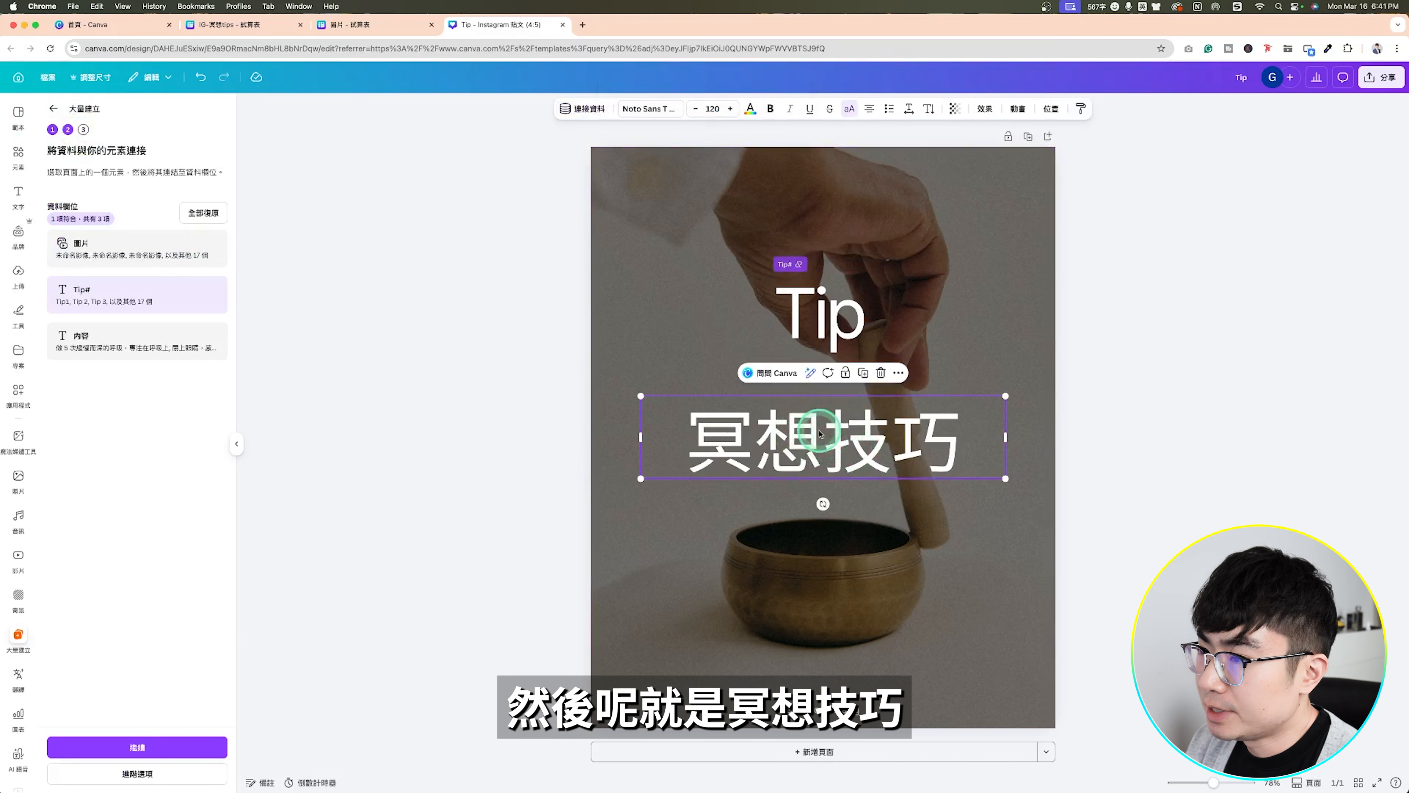
click(1004, 397)
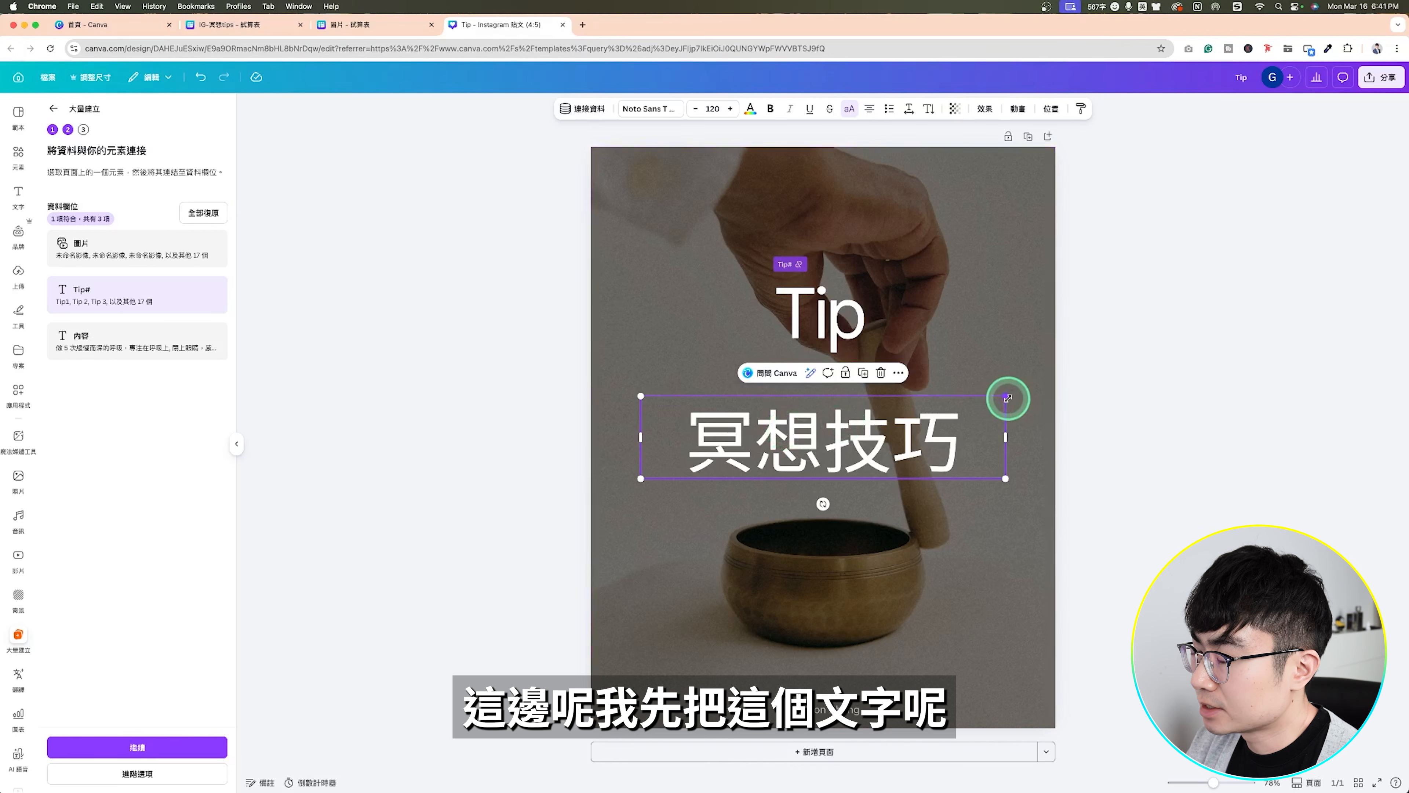
drag(1007, 398, 907, 426)
drag(871, 446, 876, 430)
Connect the 冥想技巧 text to the 內容 data field
click(94, 341)
right_click(841, 424)
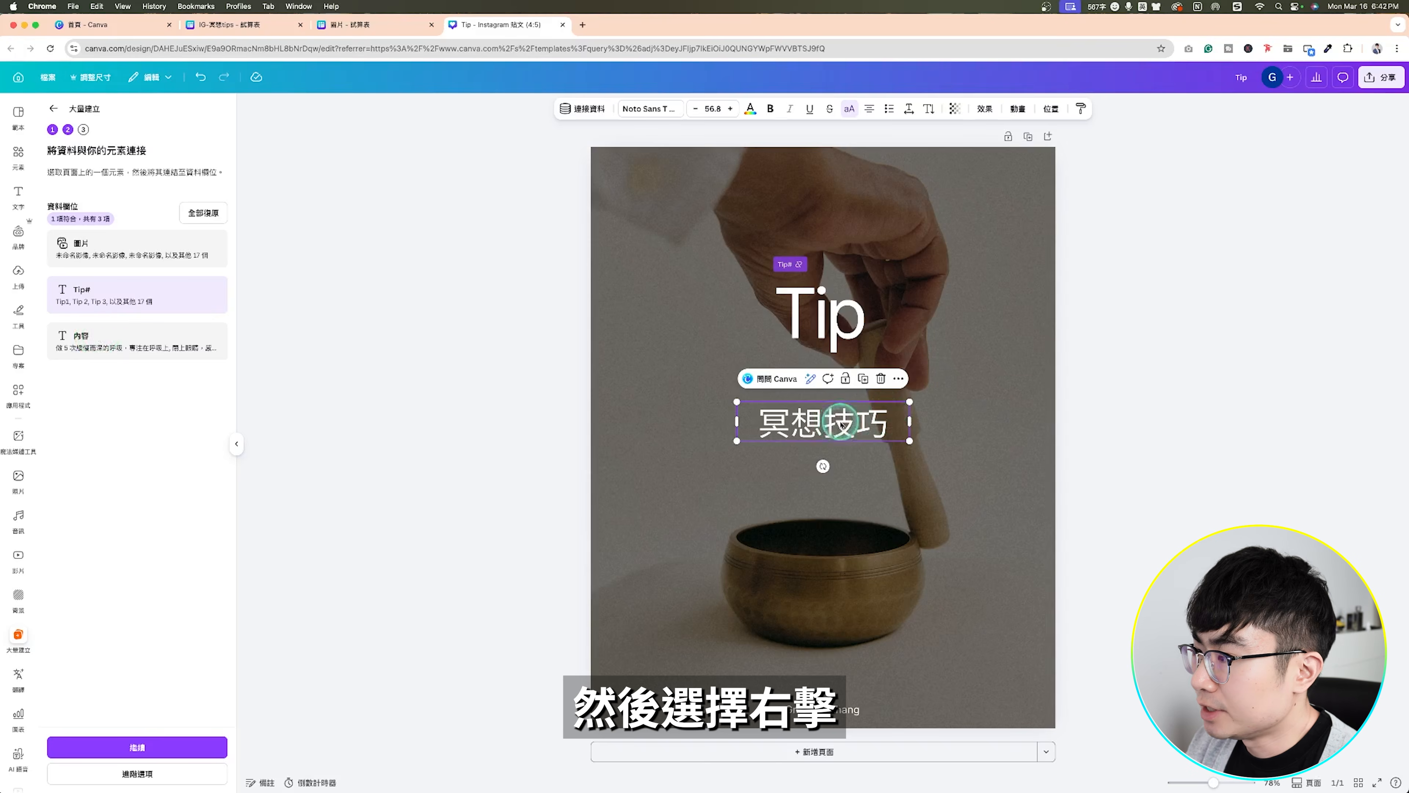
click(917, 599)
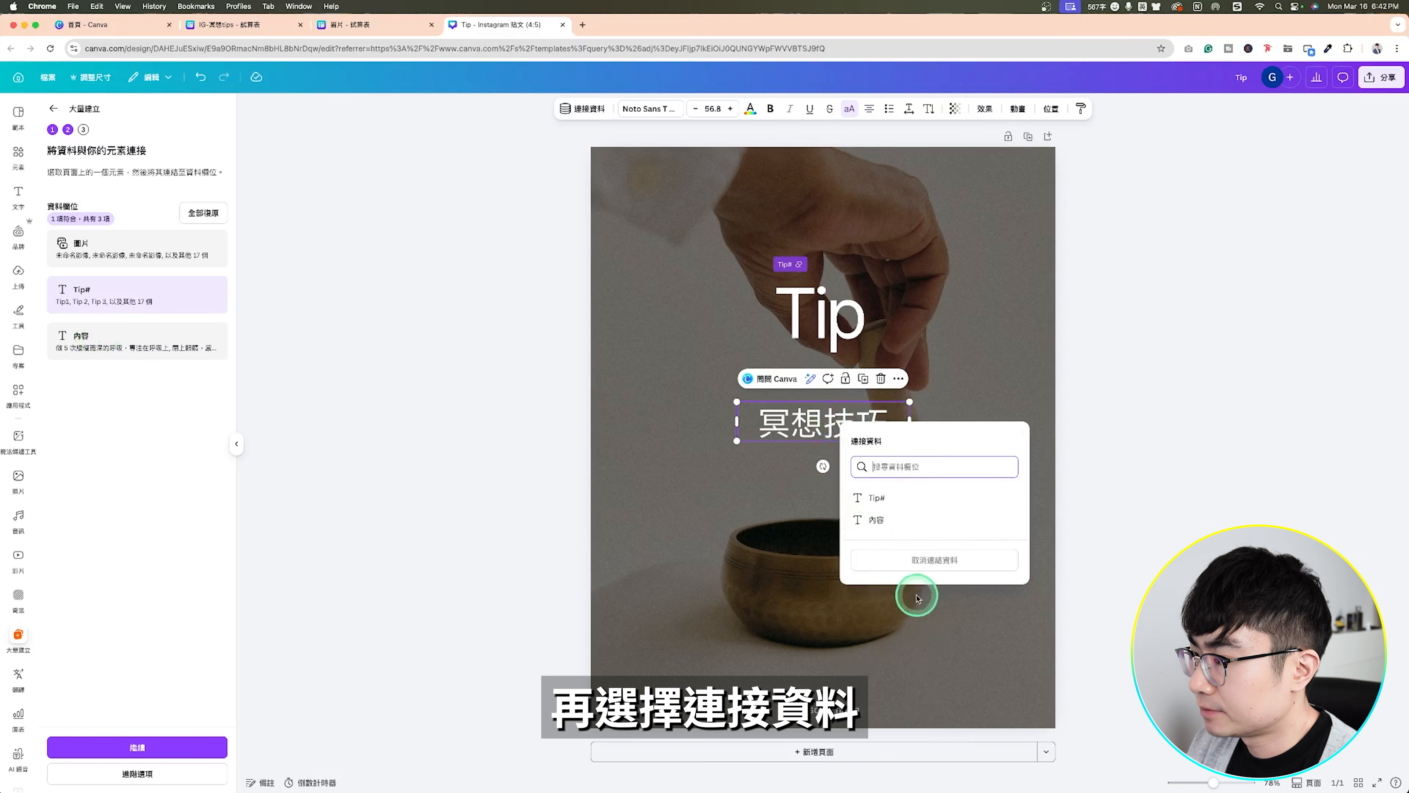
click(903, 526)
click(179, 748)
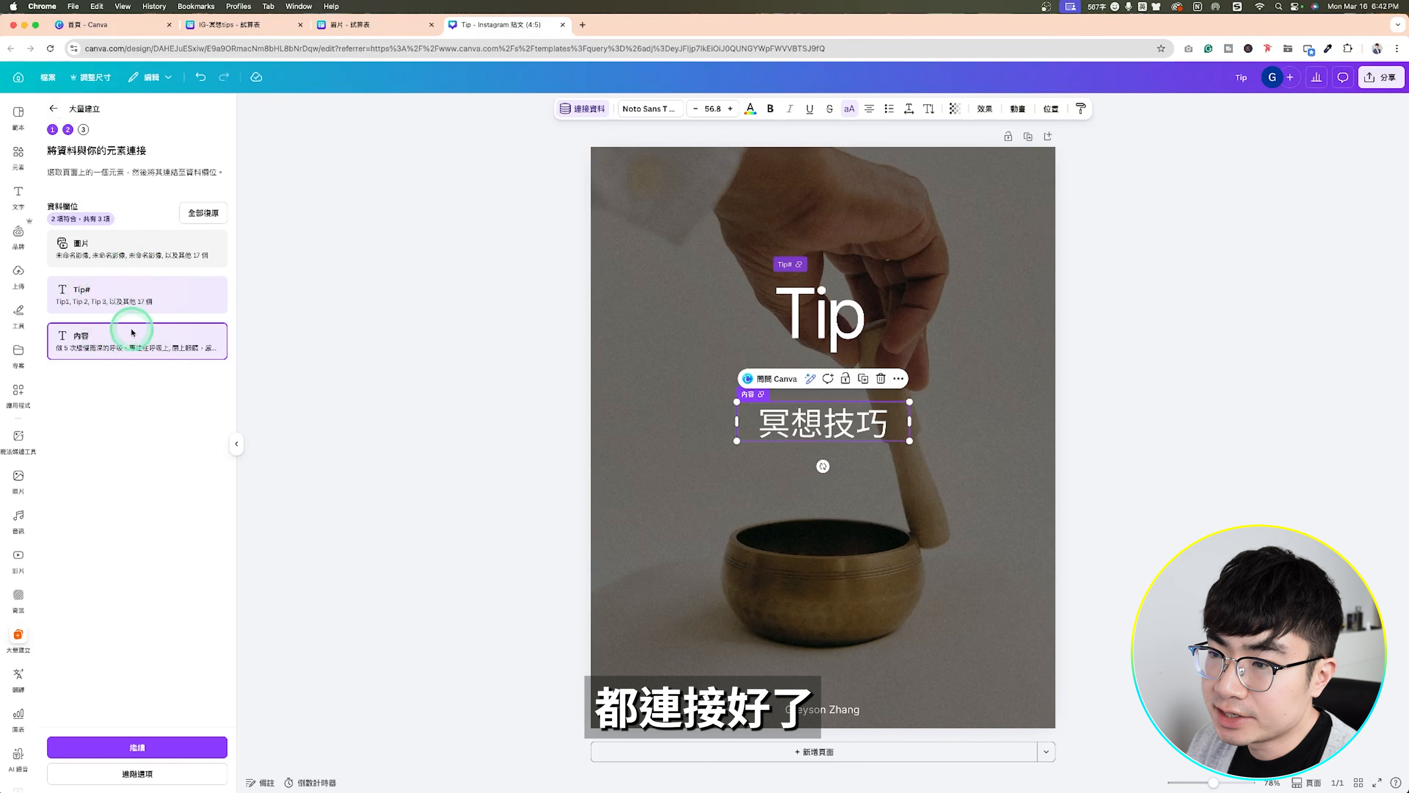
Clear the dark overlay off the background photo and connect the photo to the 圖片 data field
click(903, 269)
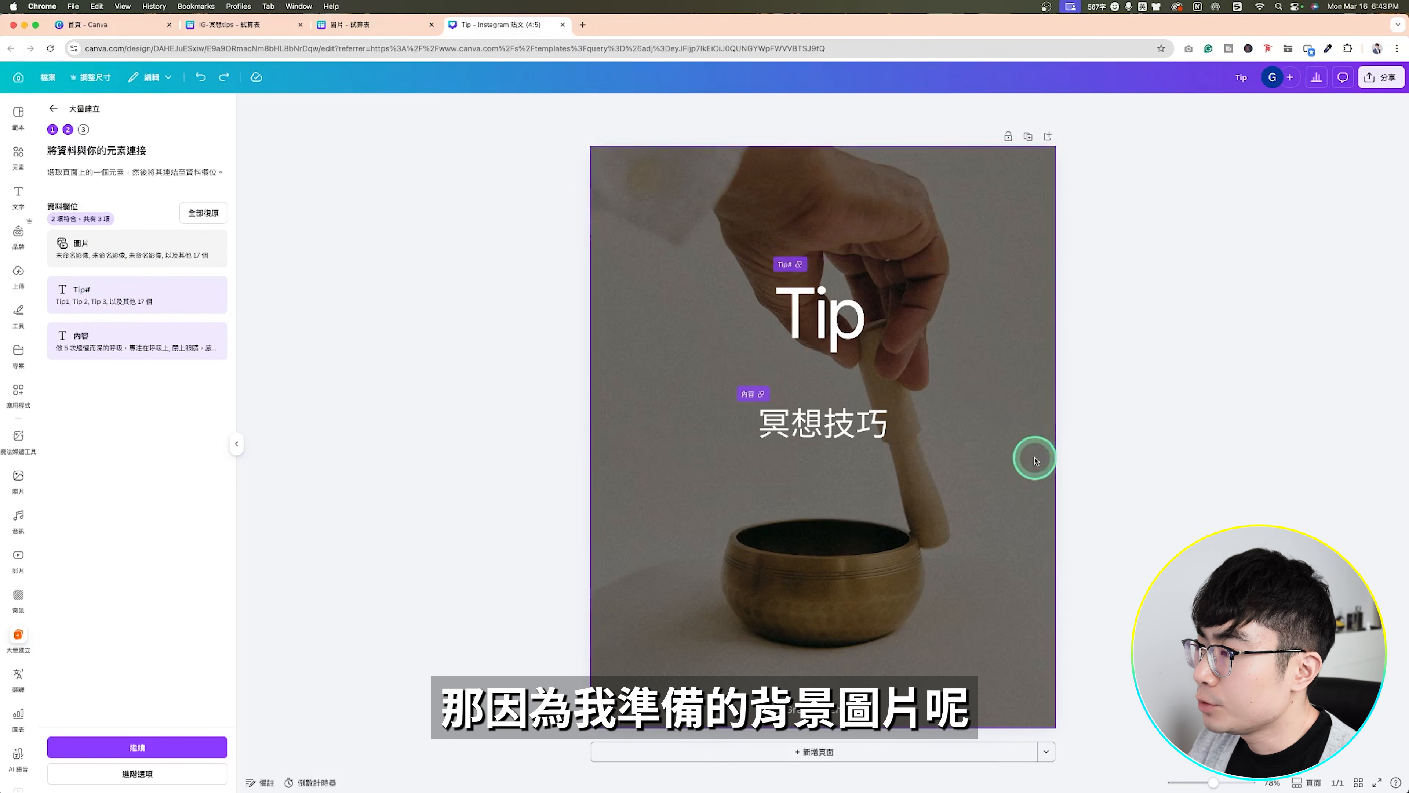
click(1017, 420)
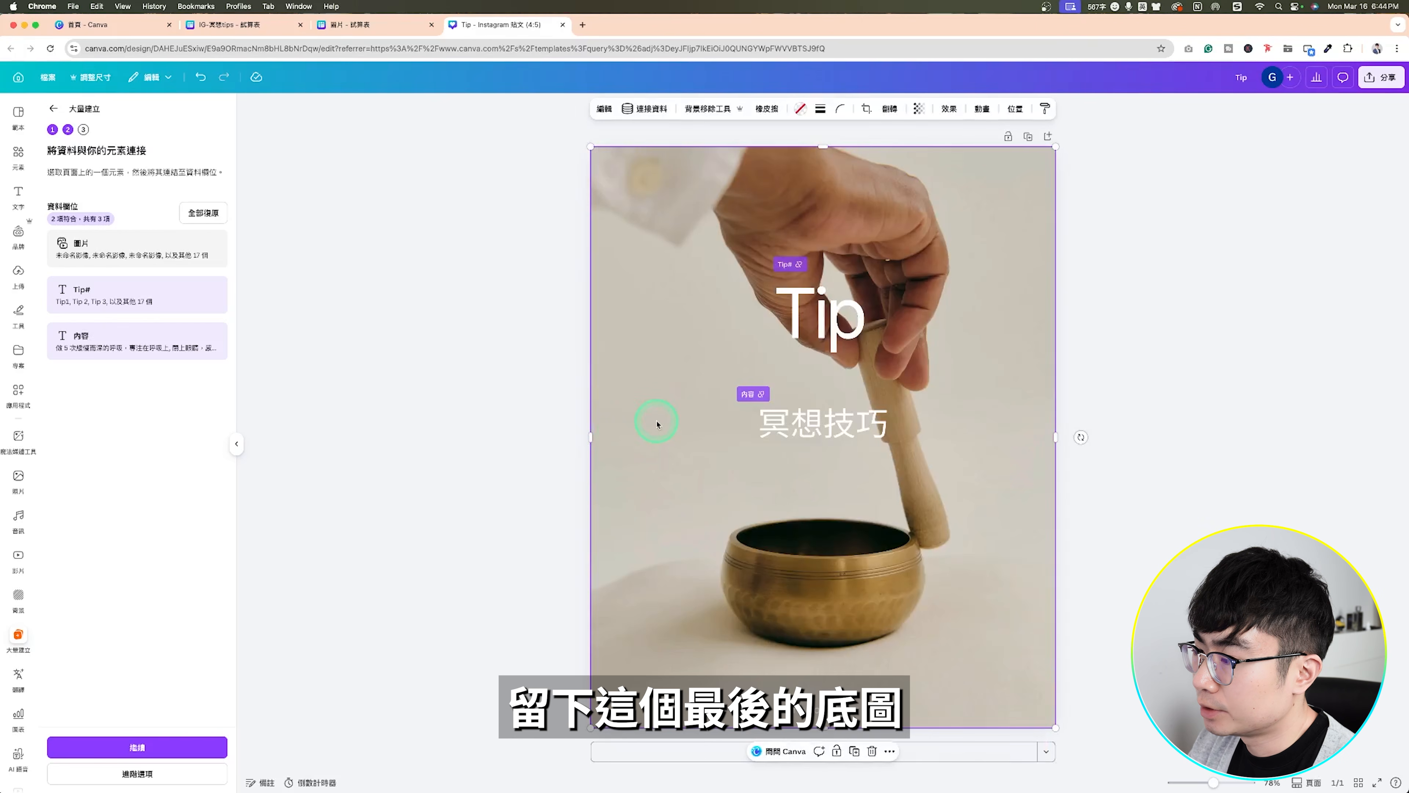
right_click(656, 424)
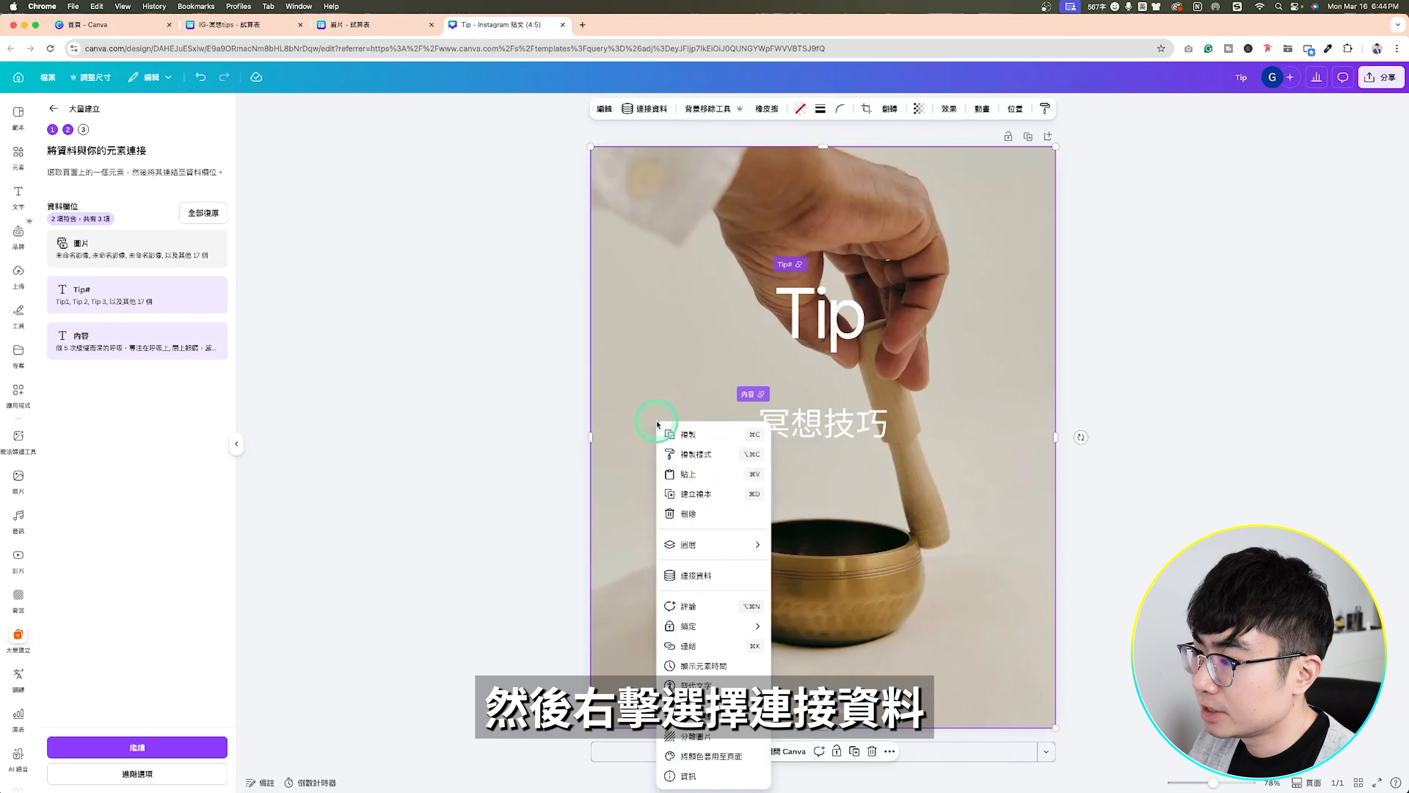
click(705, 586)
click(700, 497)
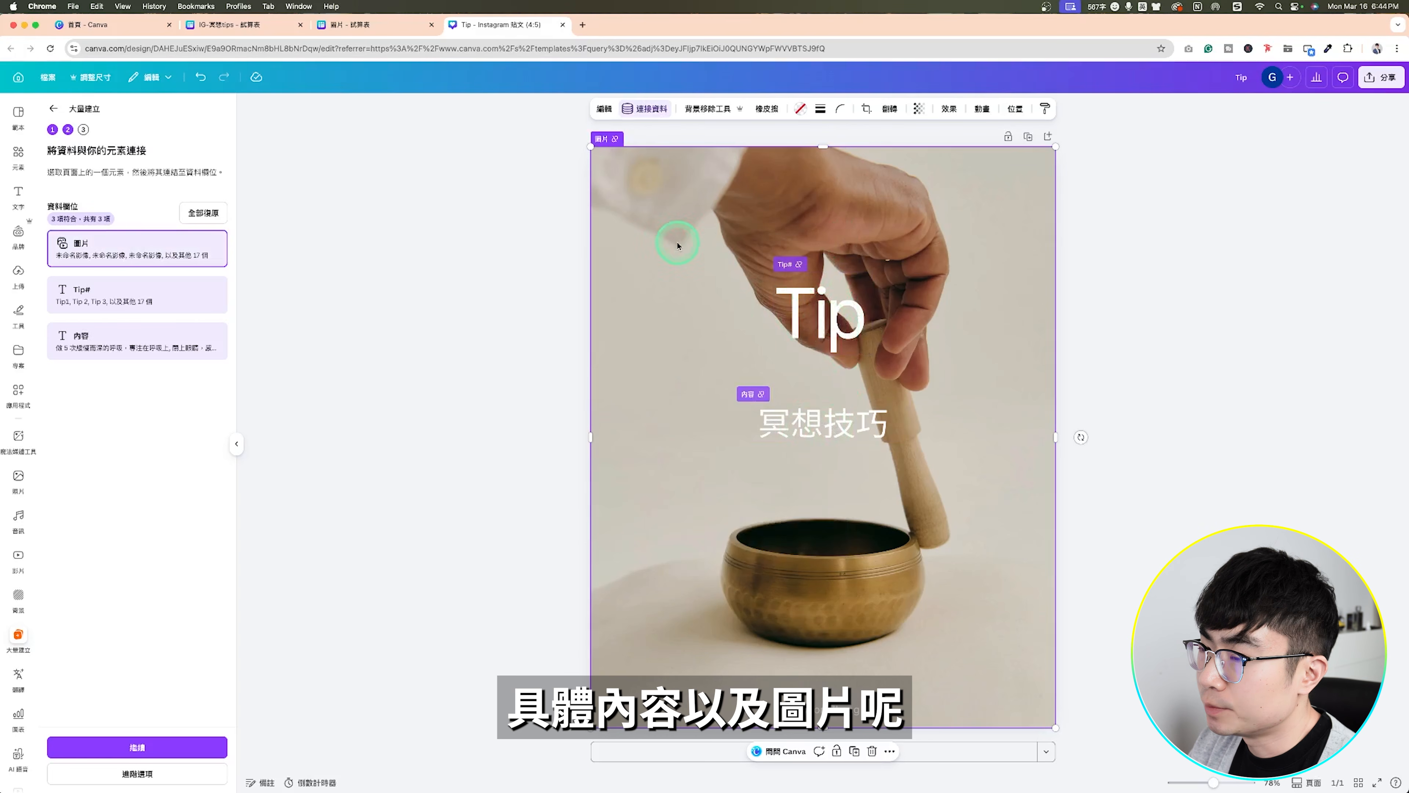
Create 20 designs from all the connected data rows and look through the generated tip pages
click(138, 748)
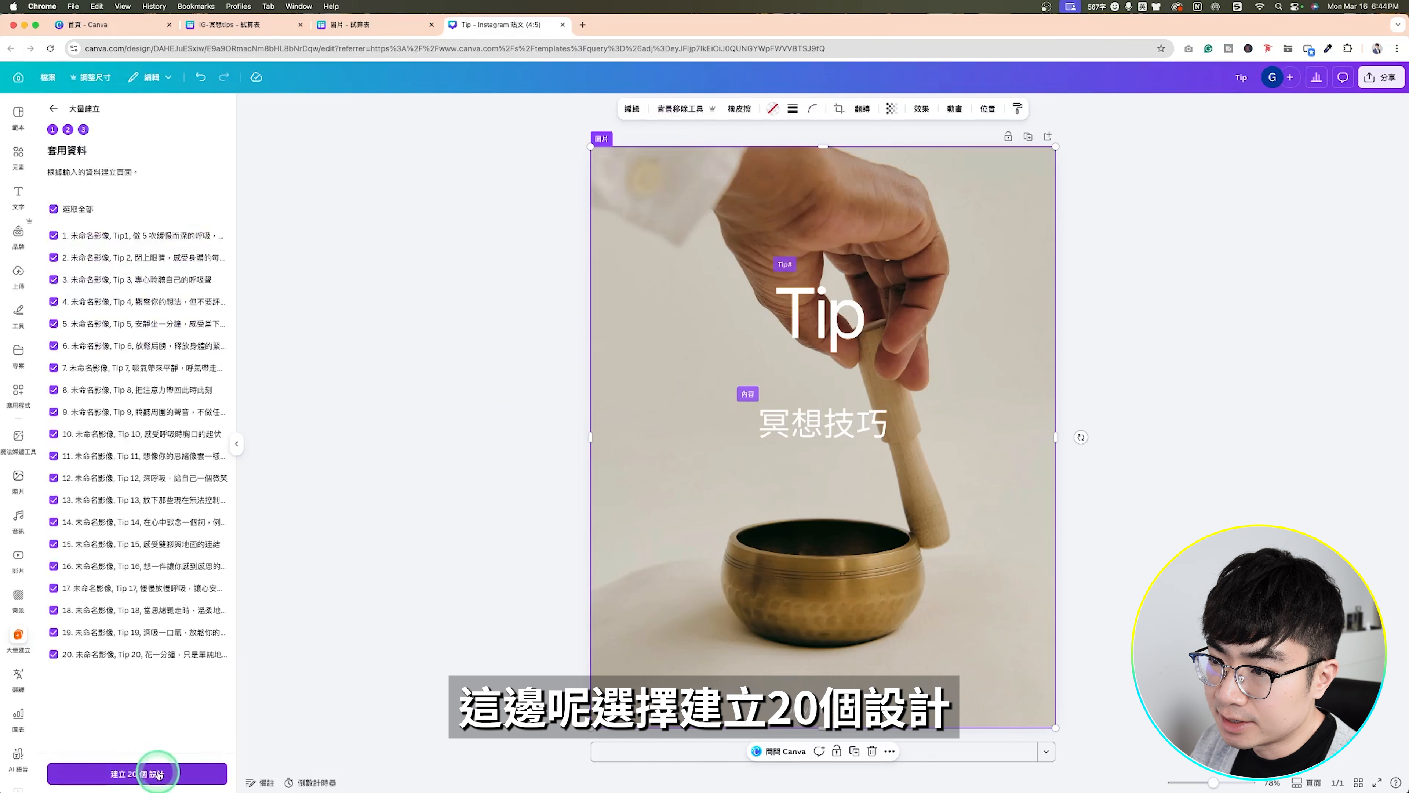
click(170, 774)
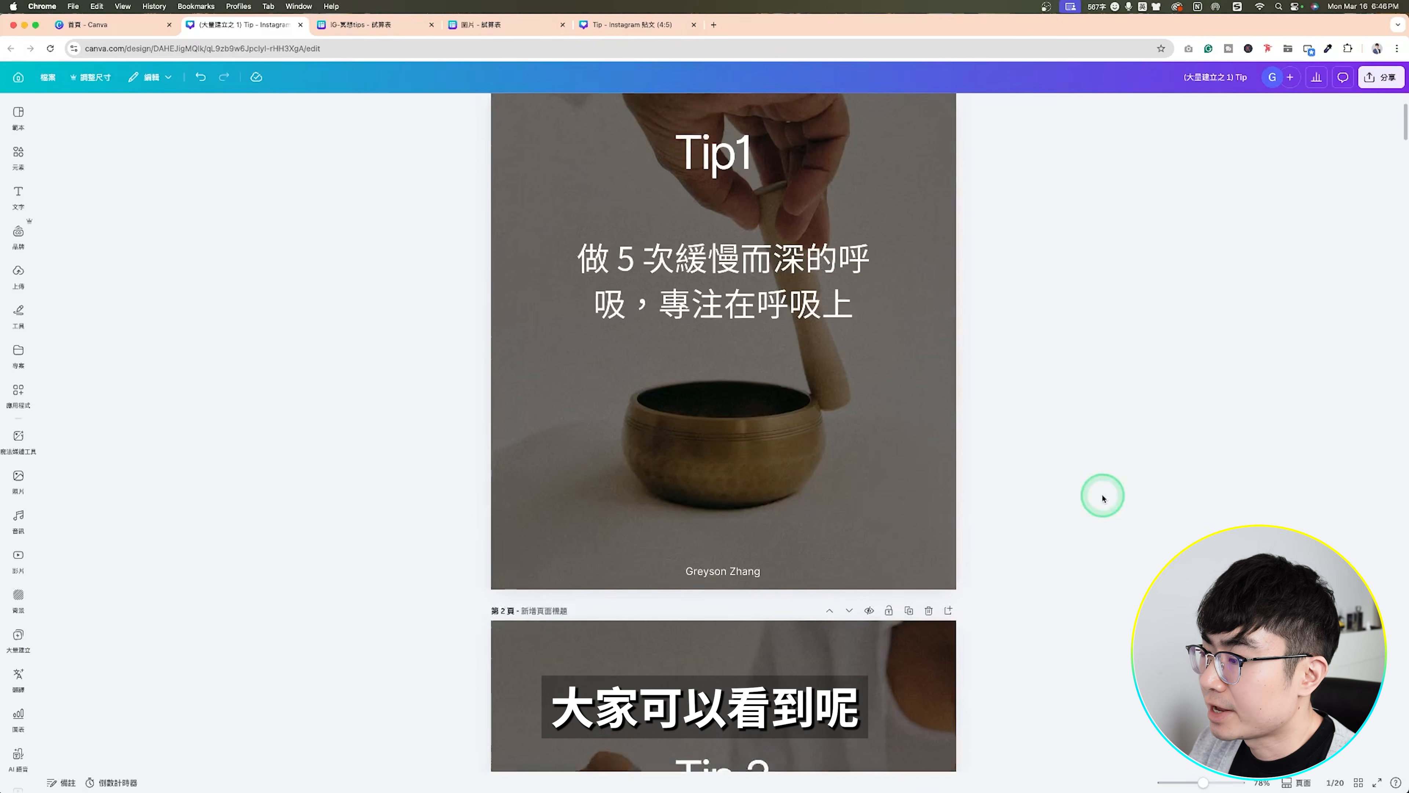
scroll(1103, 498, down, 10)
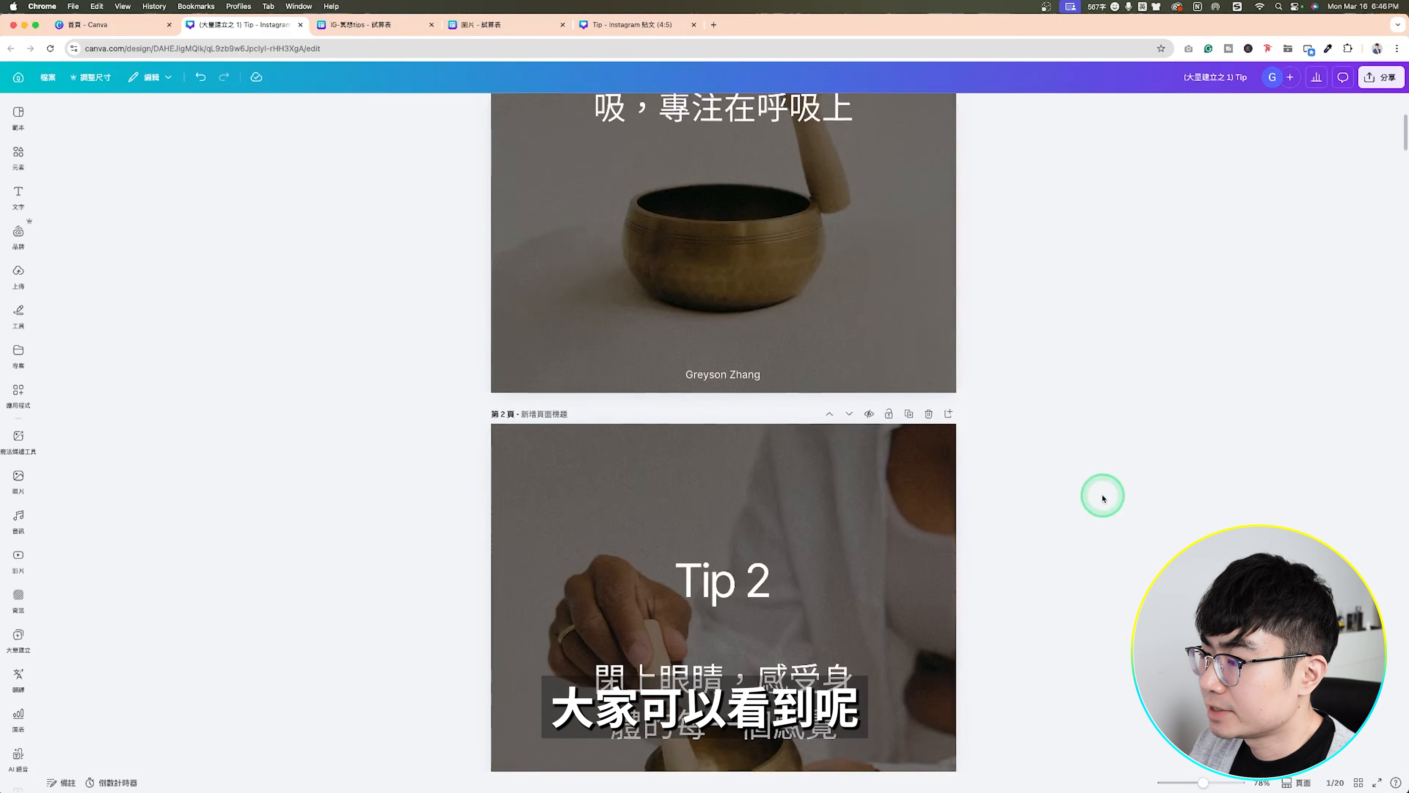
scroll(1102, 498, down, 10)
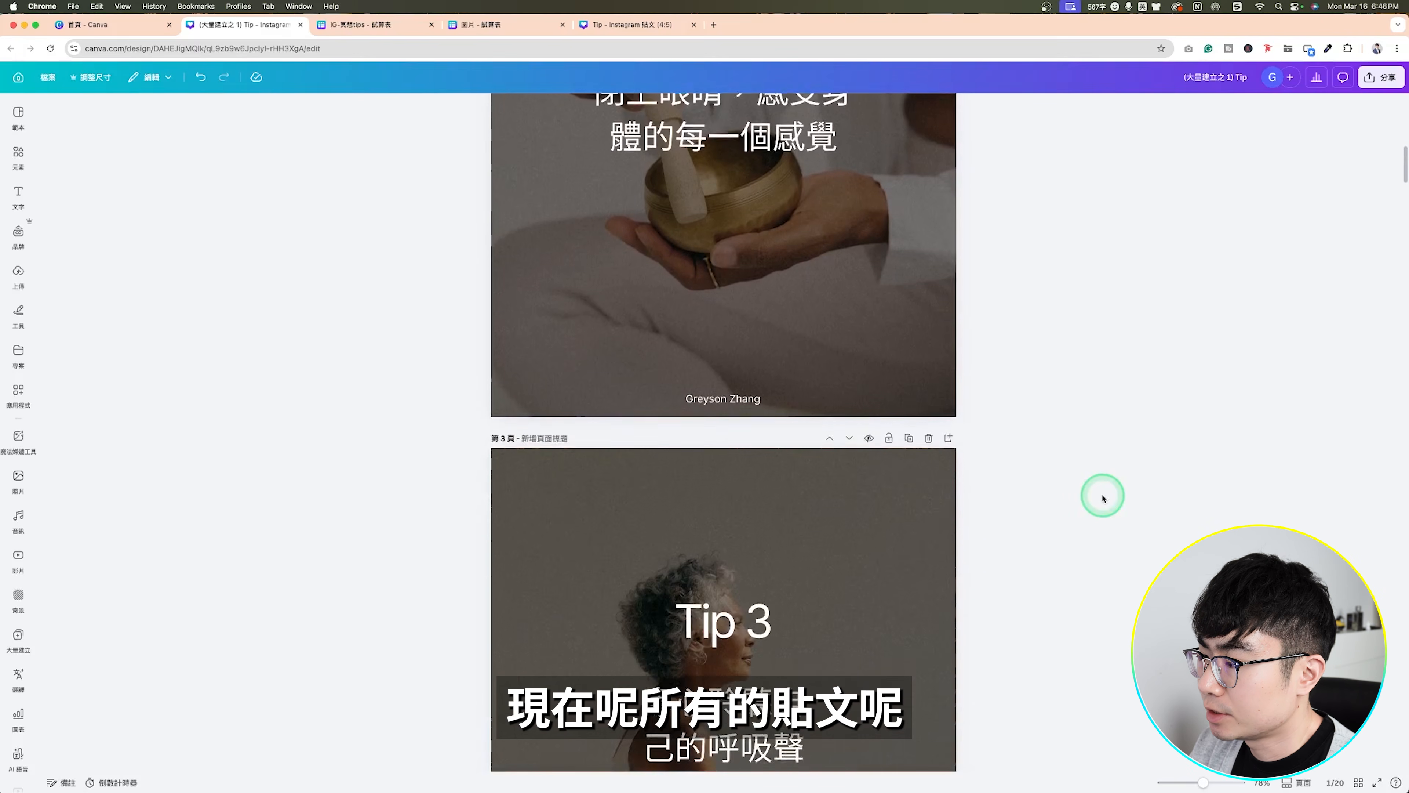
scroll(1102, 497, down, 10)
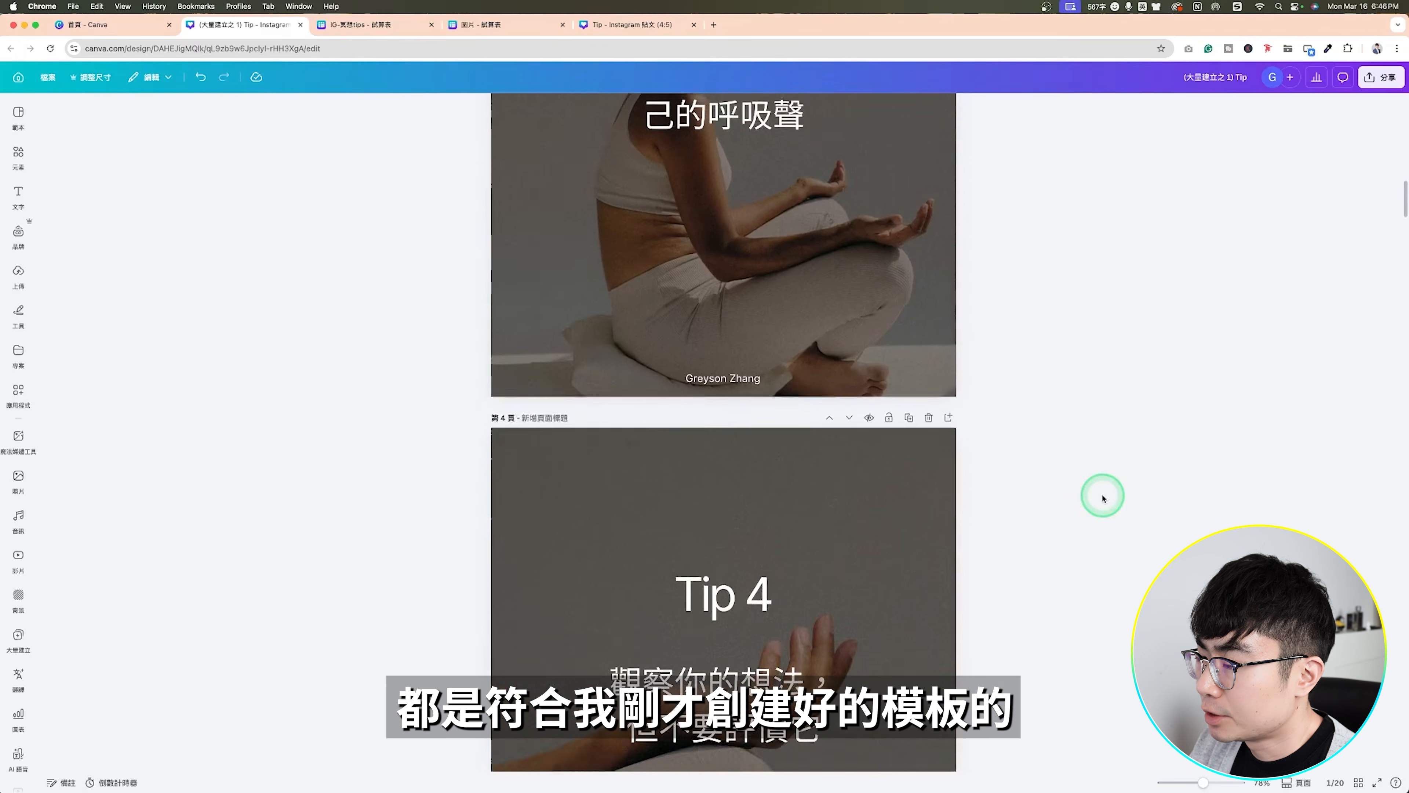
scroll(1102, 498, down, 10)
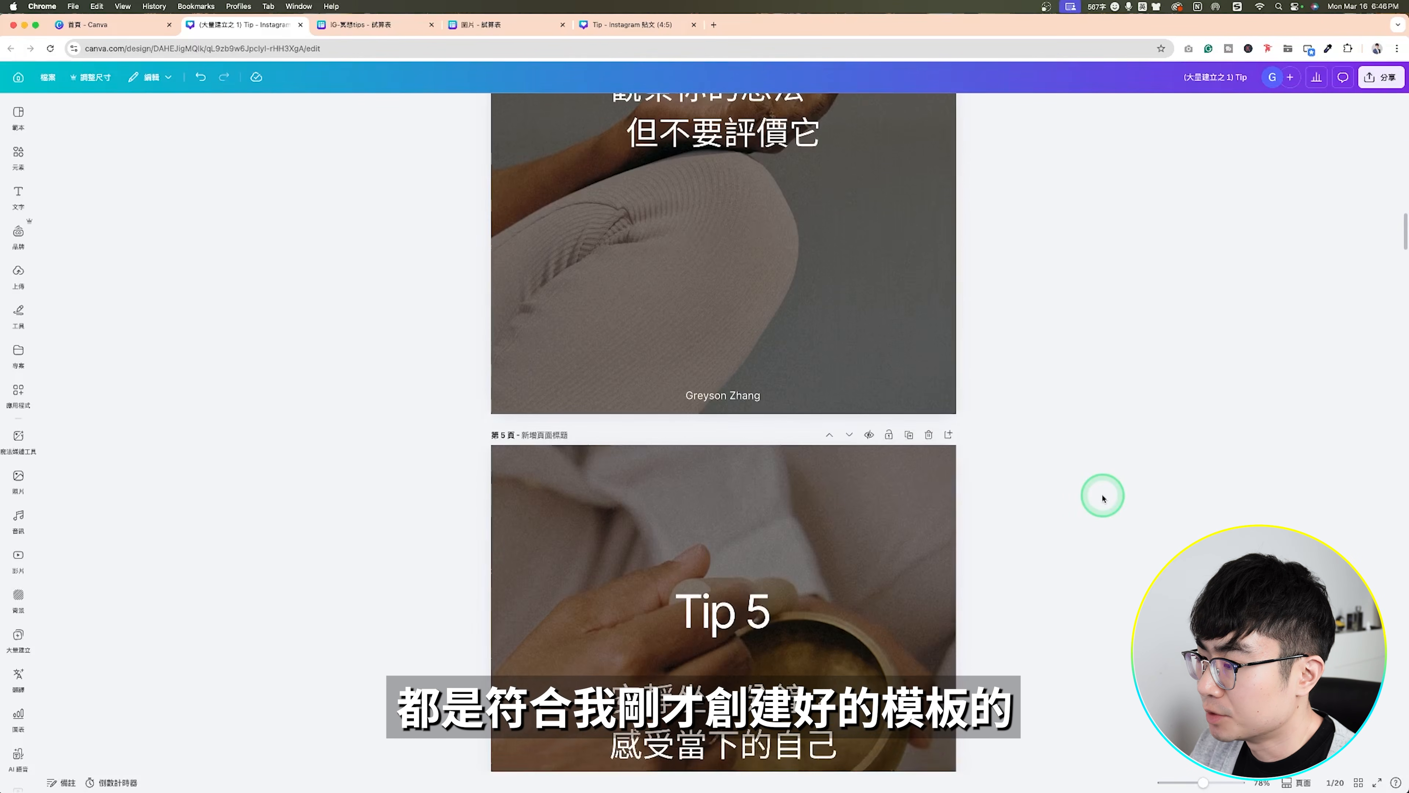
scroll(1102, 498, down, 10)
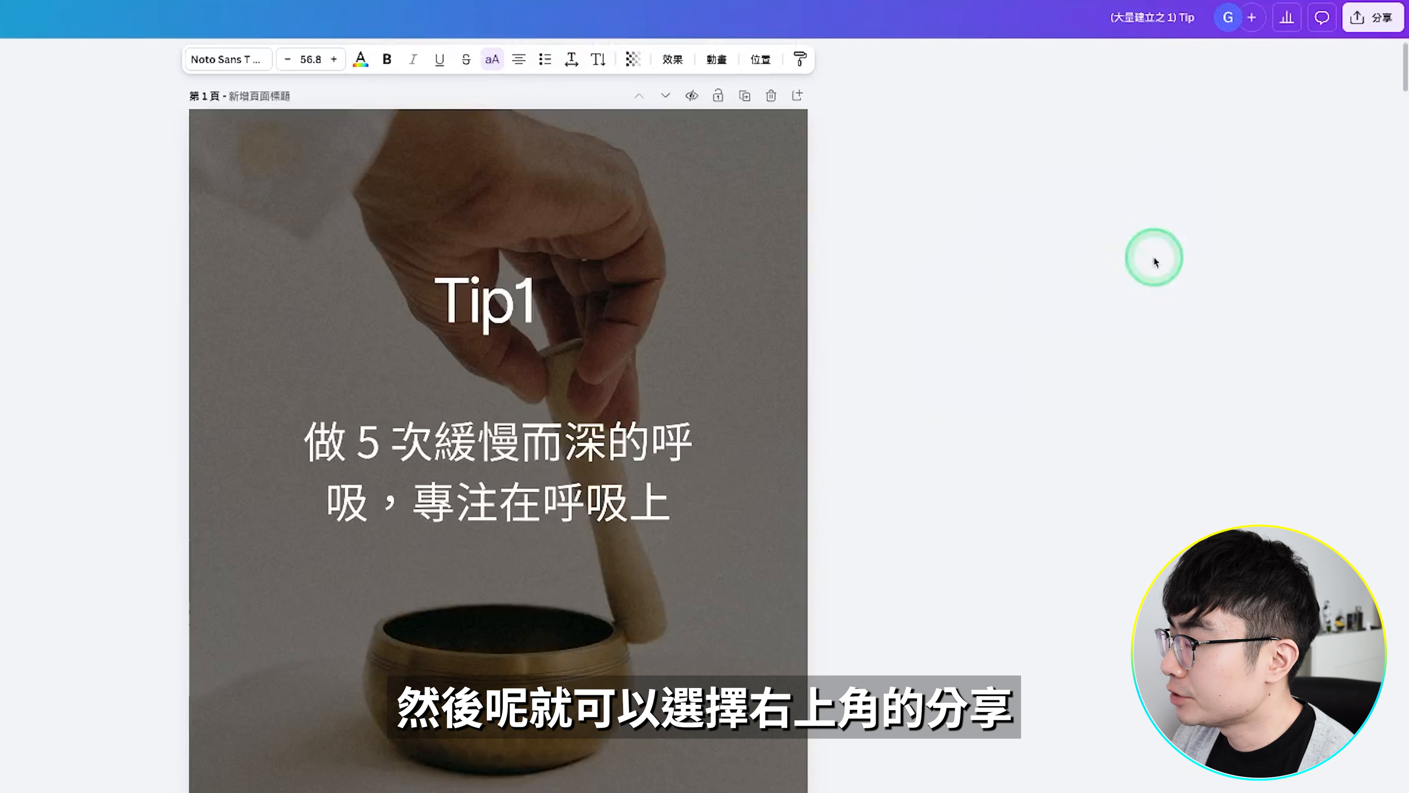
Download pages 1-20 of the generated design as PNG images at size 1
click(1388, 28)
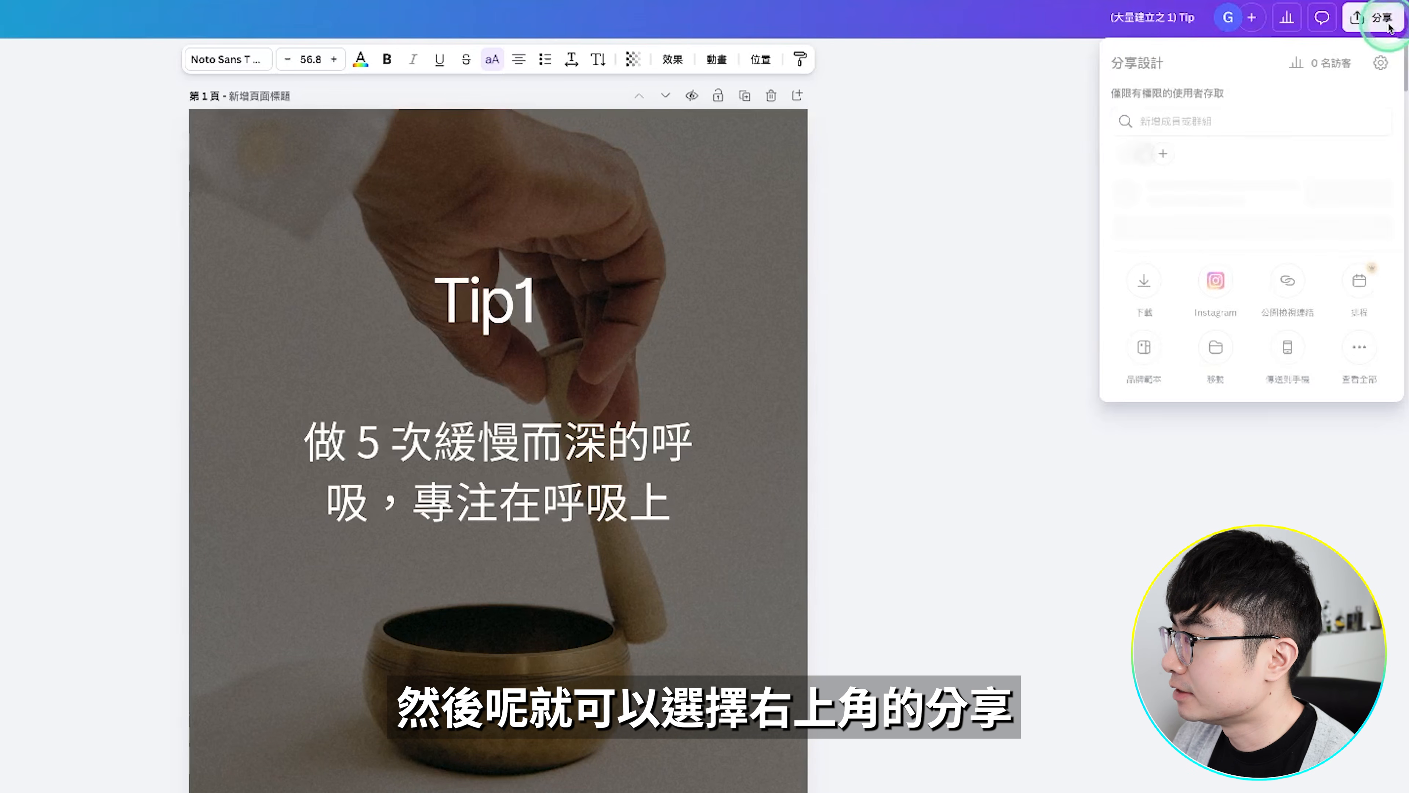
click(1145, 318)
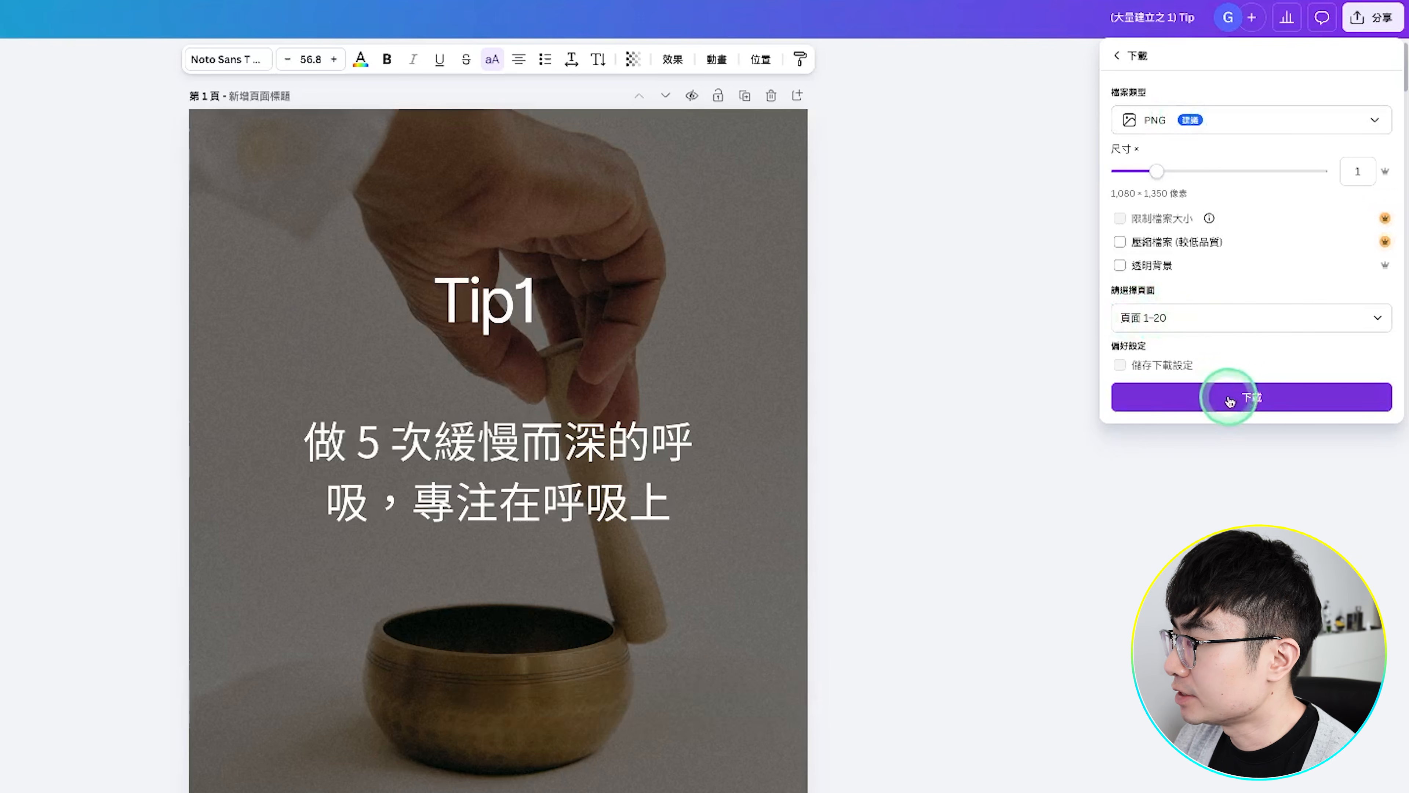
click(1233, 398)
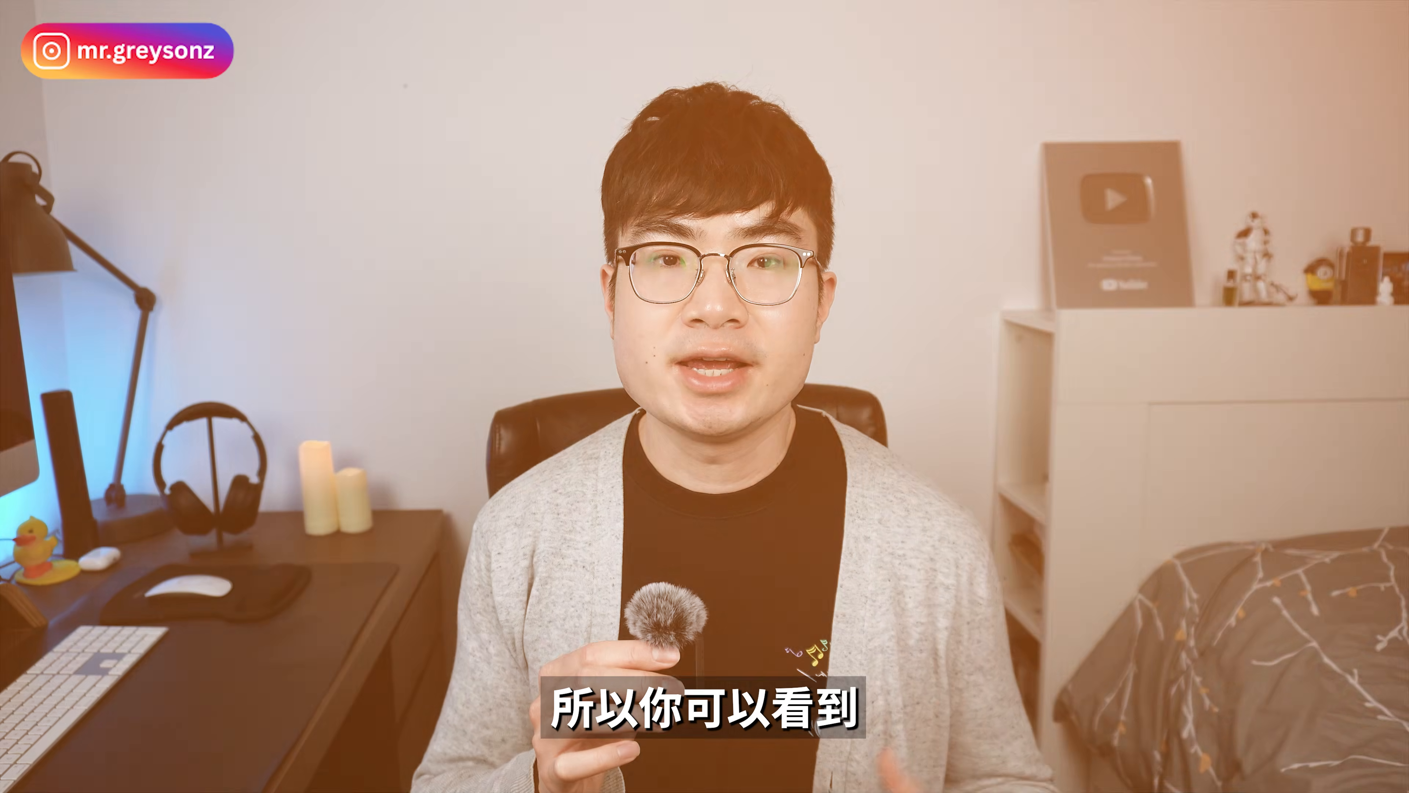